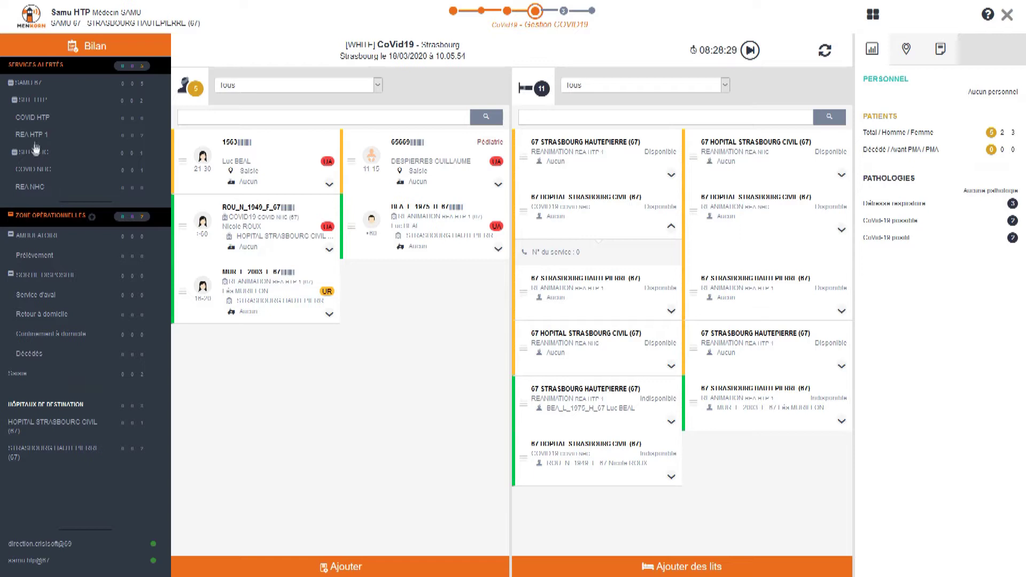
Step: Review the COVID HTP, REA HTP 1, COVID NHC and REA NHC services, then return to all SAMU 67
click(36, 120)
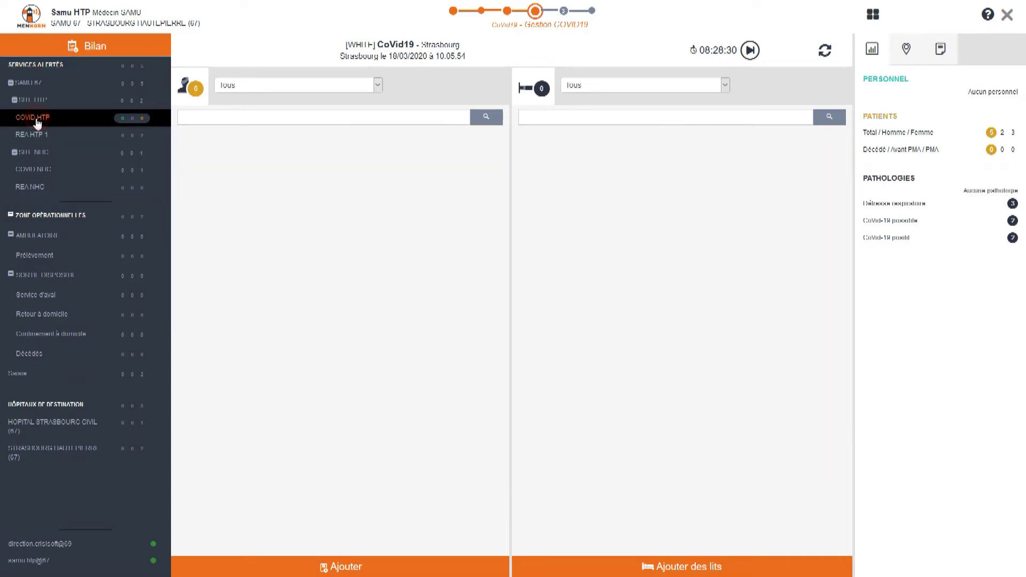
click(32, 137)
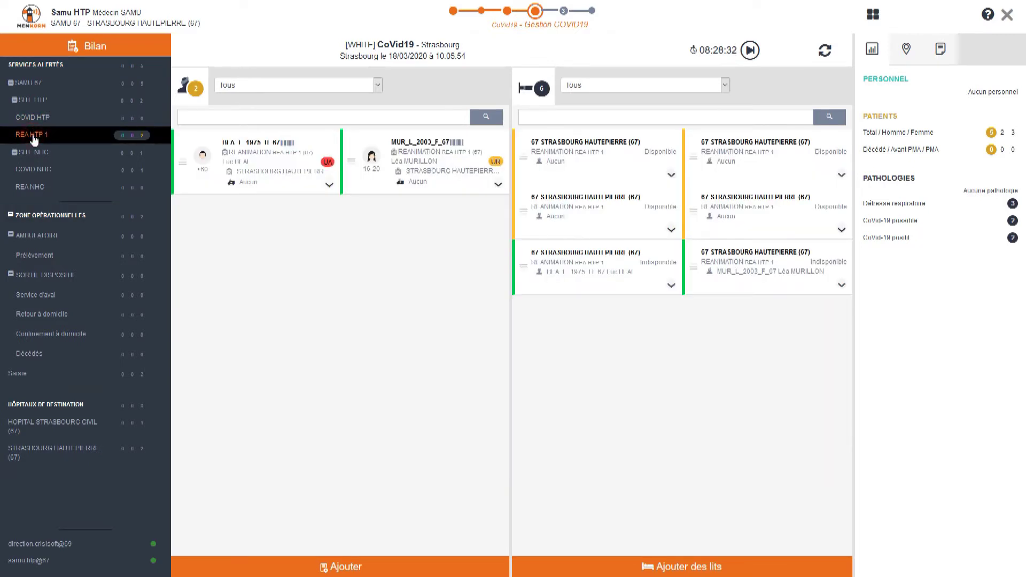
click(32, 170)
click(30, 188)
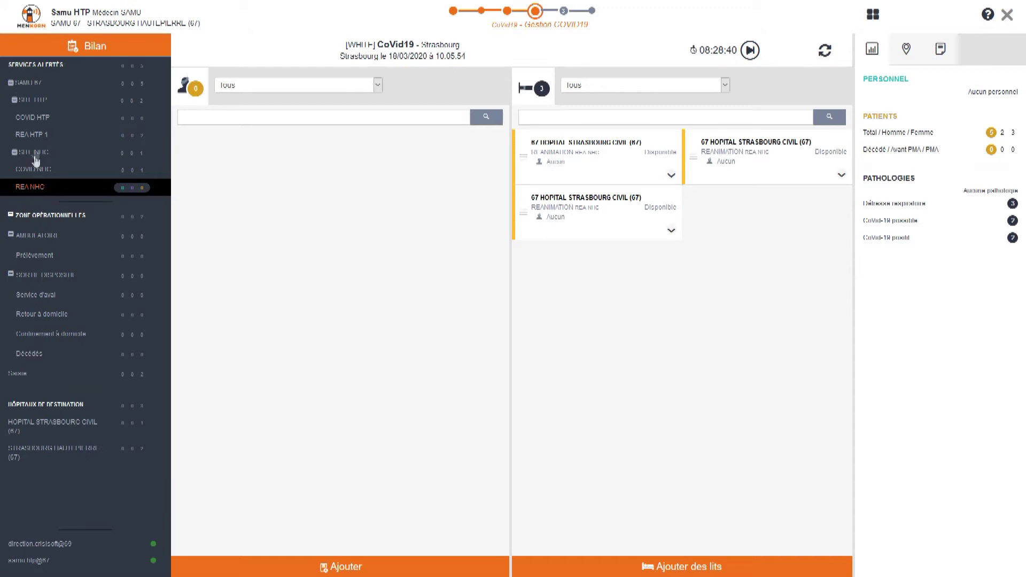
click(33, 137)
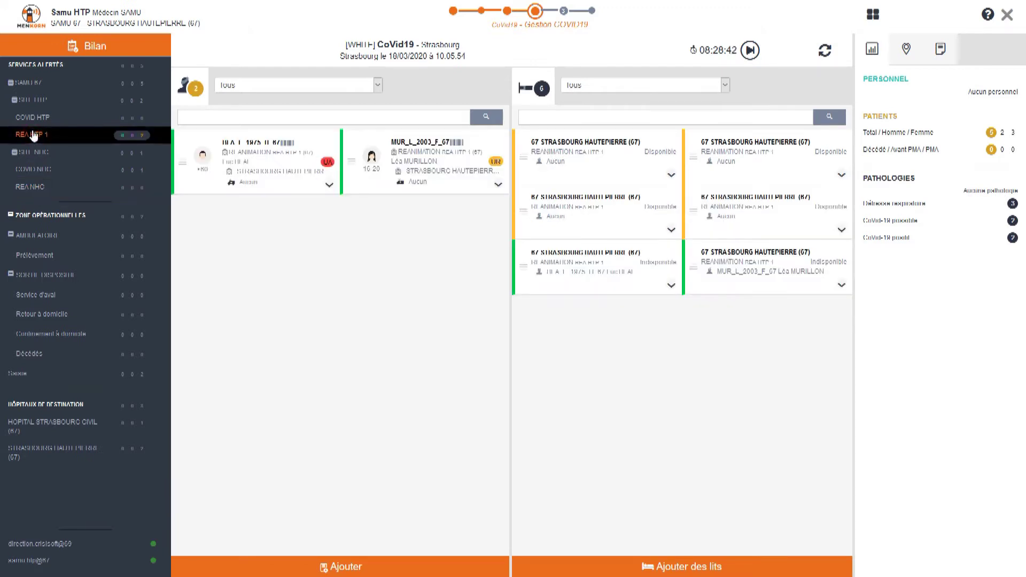
click(23, 84)
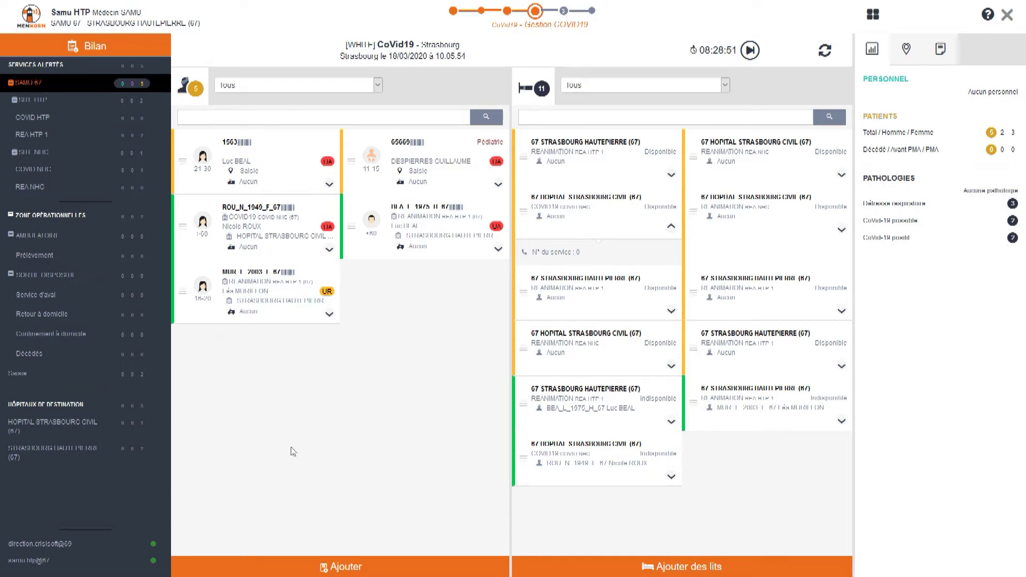
Step: Start a new patient and enter the patient's LAN code, surname and first name
click(334, 568)
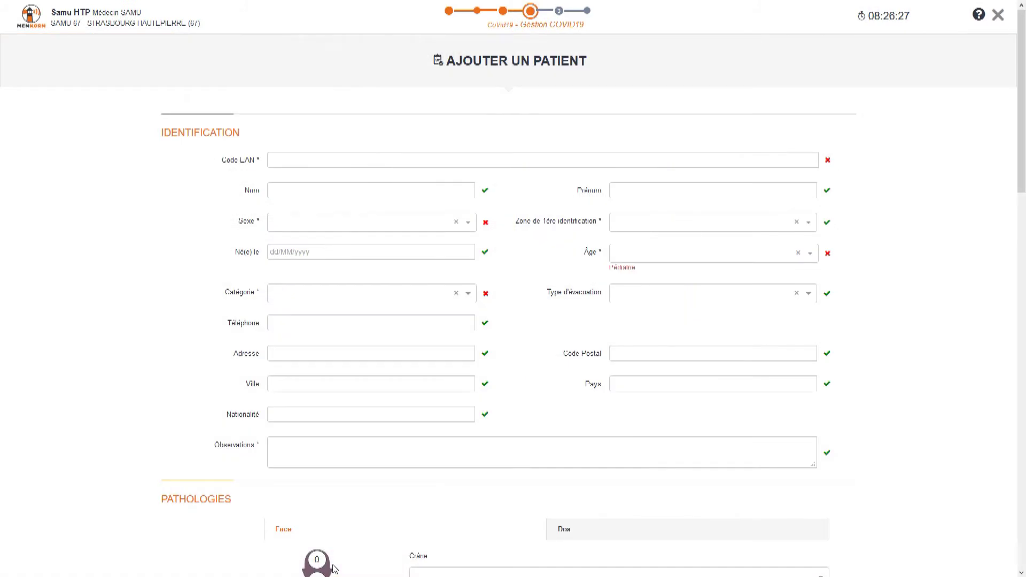
click(302, 157)
text(59626)
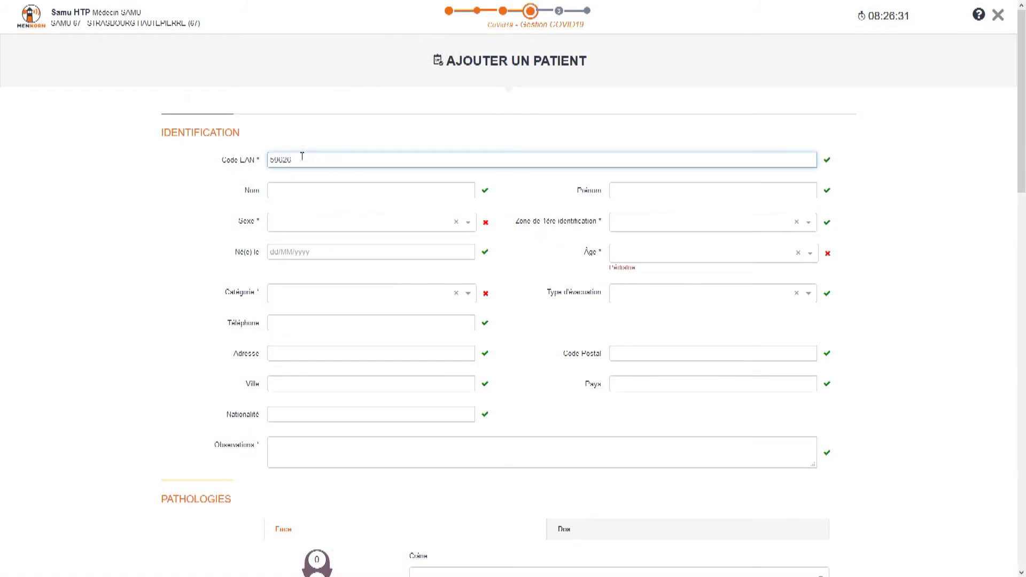
click(294, 193)
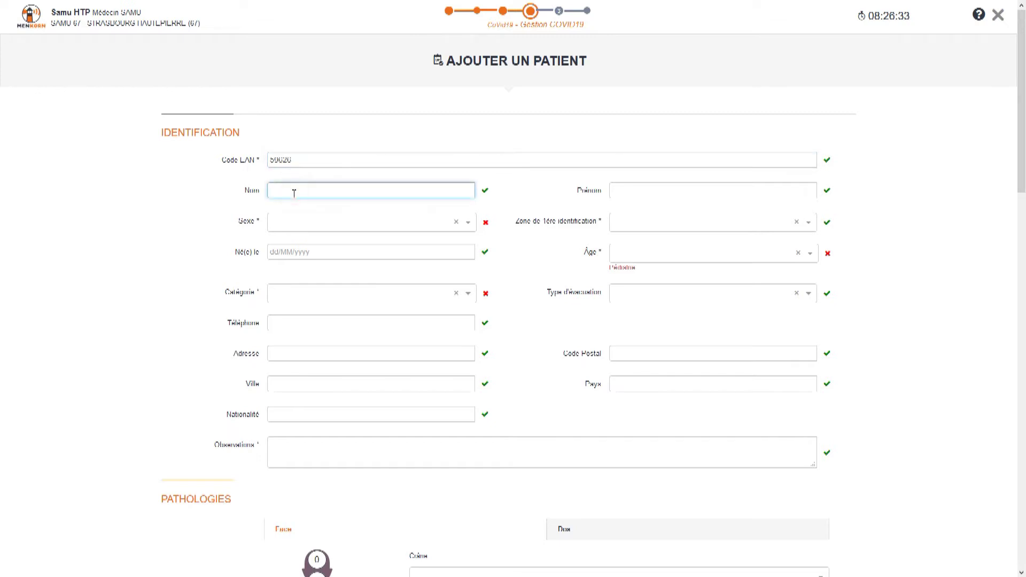
click(627, 191)
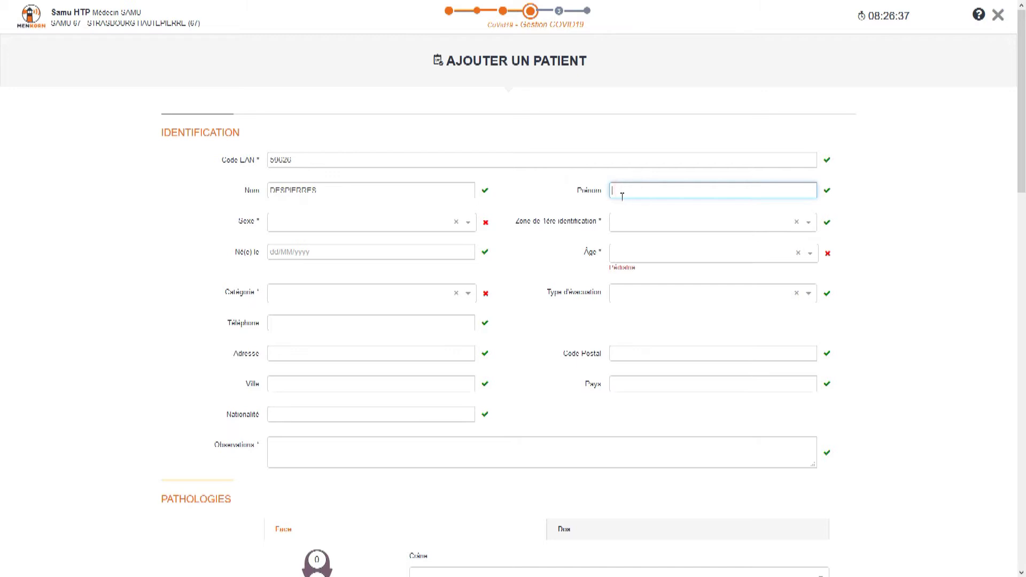
Step: Set the patient's sex to Homme and category to UA
click(357, 223)
click(305, 260)
click(298, 227)
click(296, 241)
click(327, 293)
click(290, 383)
click(629, 255)
Step: Set age range 41-50 and add thorax pathologies CoVid 19 positif and Détresse respiratoire
click(630, 380)
scroll(648, 379, down, 4)
scroll(648, 379, down, 5)
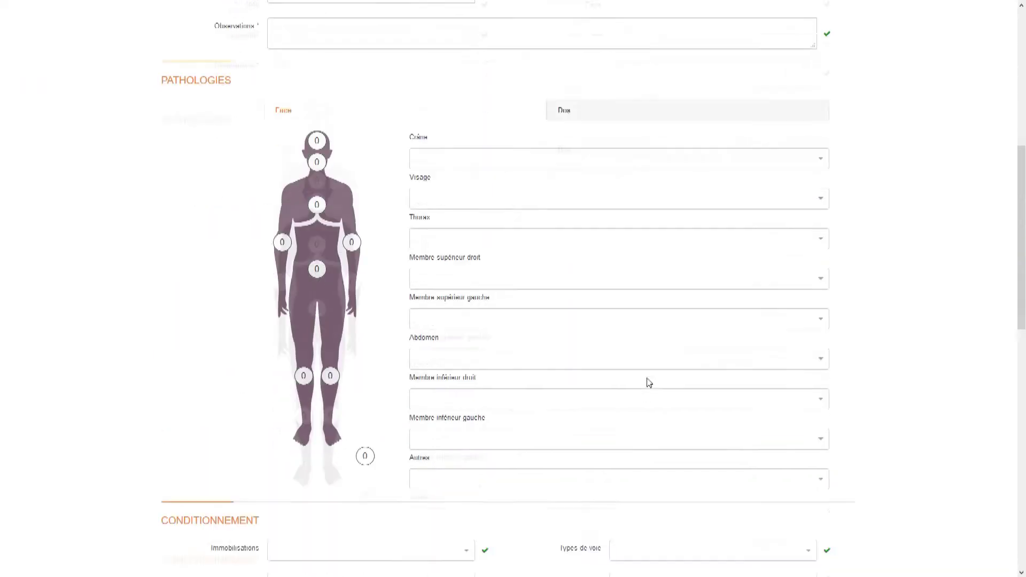
click(513, 168)
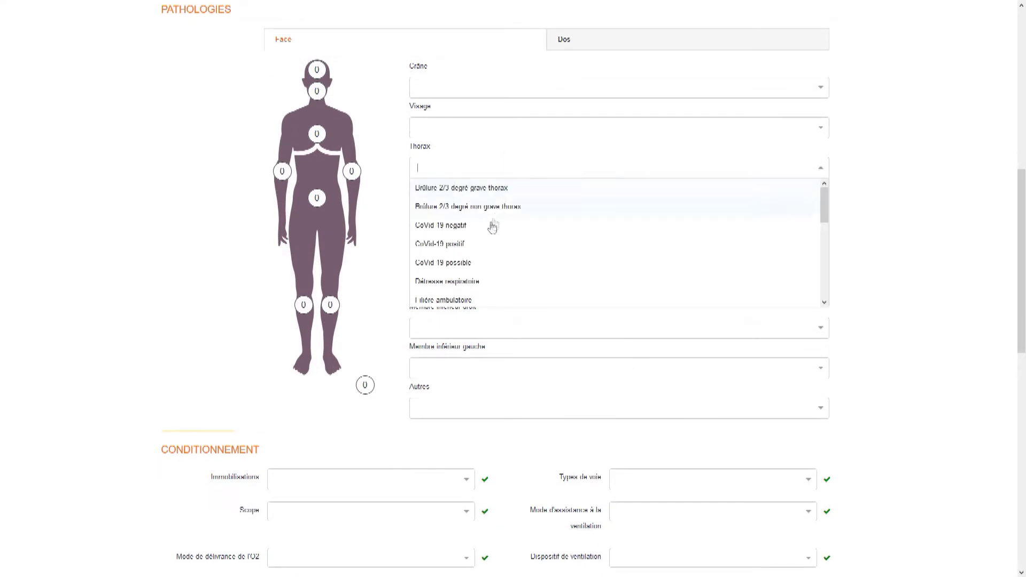
click(463, 244)
click(463, 284)
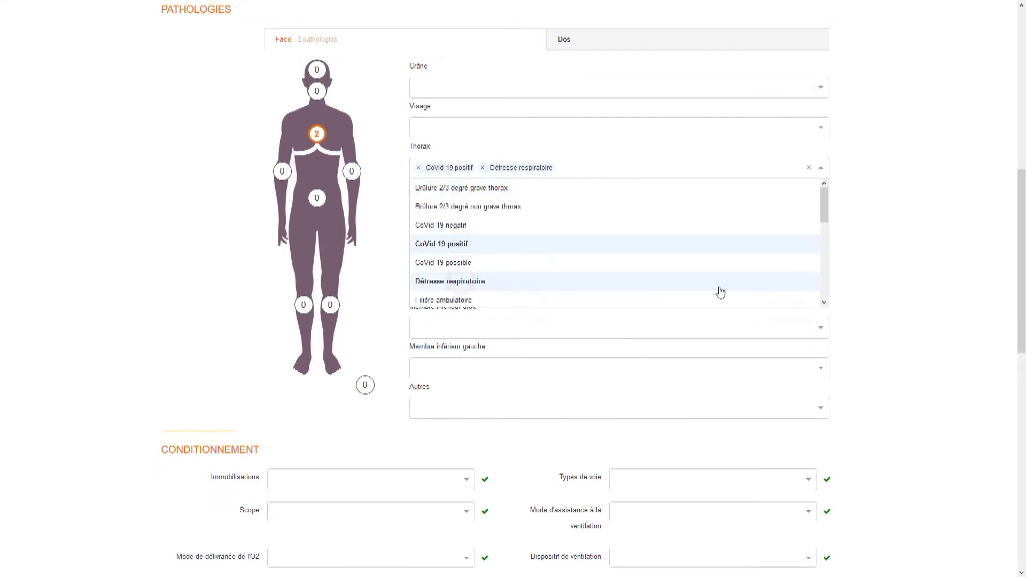
Step: Enter a temperature of 39.2, choose an orientation, and save the new patient
scroll(893, 301, down, 1)
scroll(892, 301, down, 8)
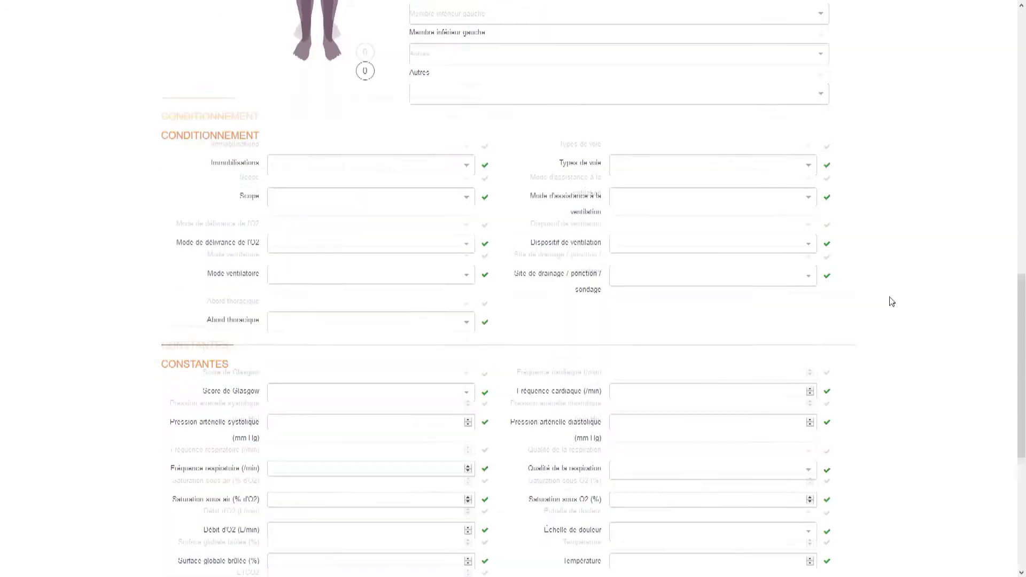
click(666, 397)
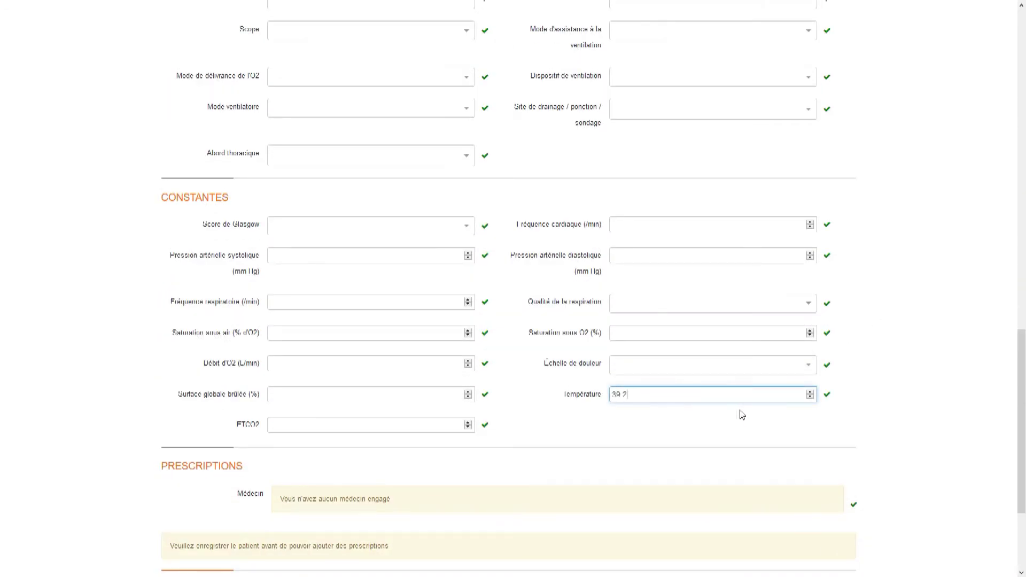
scroll(678, 415, down, 3)
click(570, 452)
scroll(458, 437, down, 2)
click(414, 427)
click(786, 508)
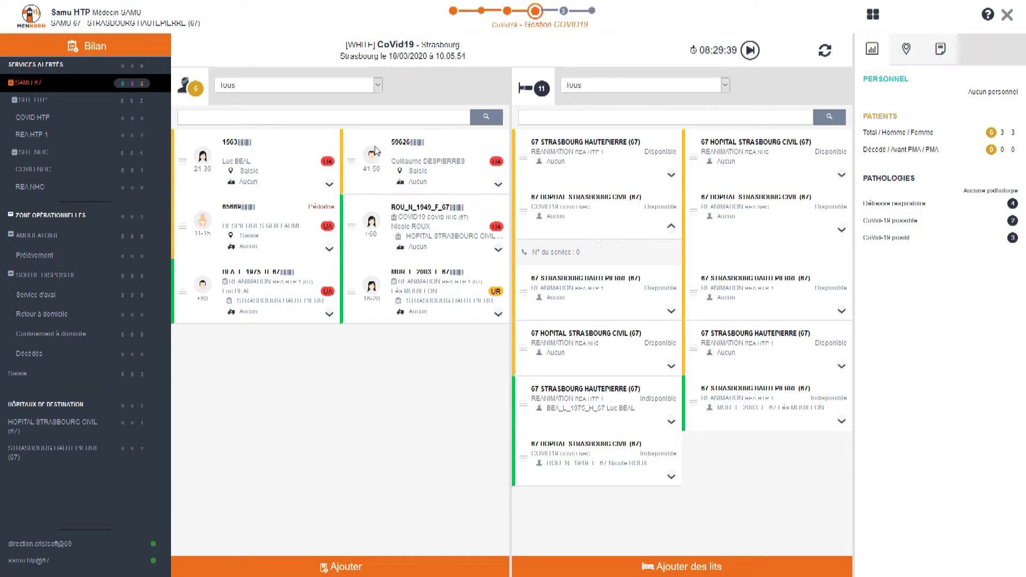
Step: Review the new patient's record, then assign them to a COVID19 bed at Hôpital Strasbourg Civil
click(400, 143)
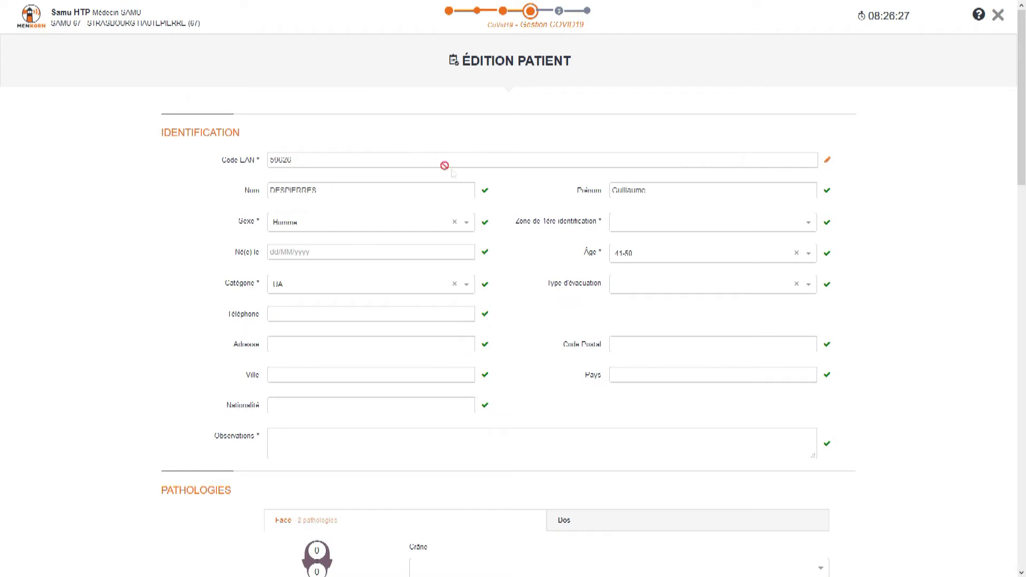
click(998, 15)
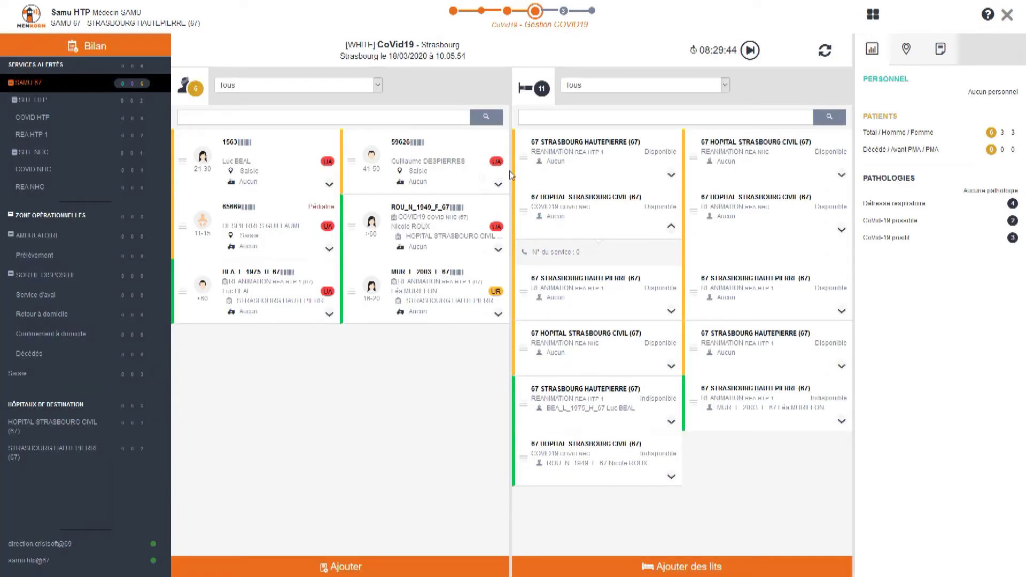
drag(351, 160, 97, 263)
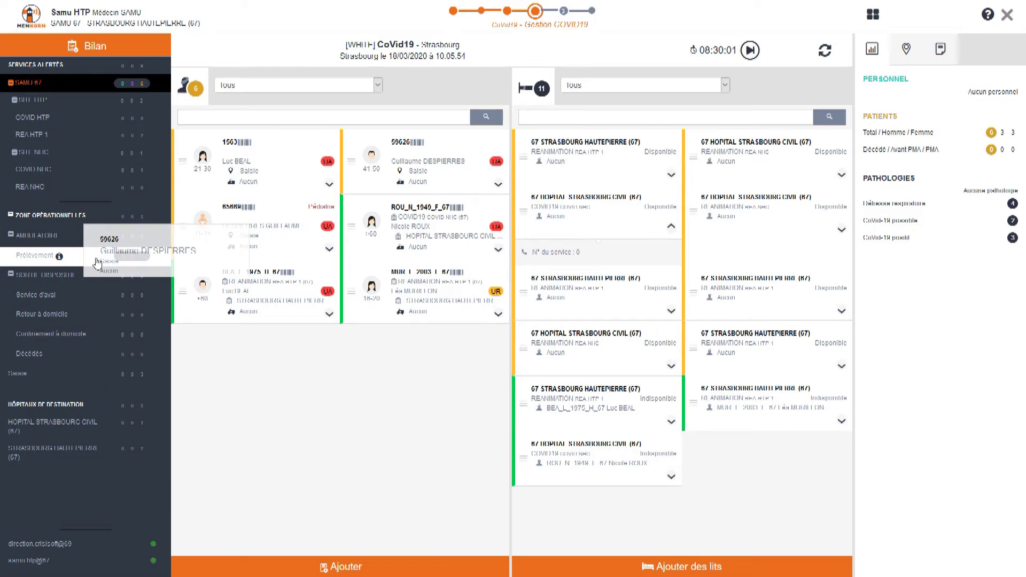
drag(98, 263, 615, 231)
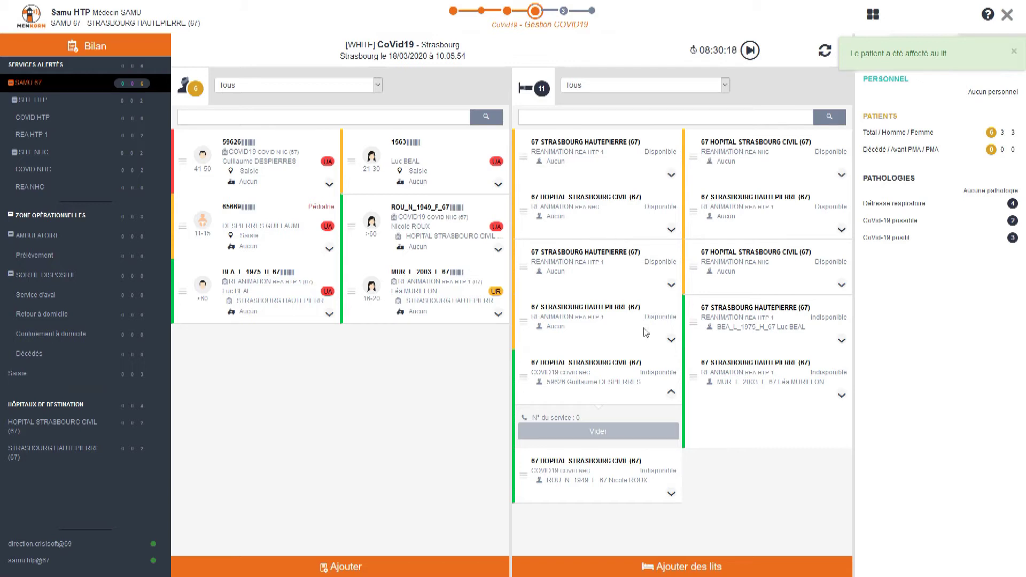
Step: Filter to COVID NHC and move the over-80 patient into the Ambulatoire Prélèvement zone
click(22, 169)
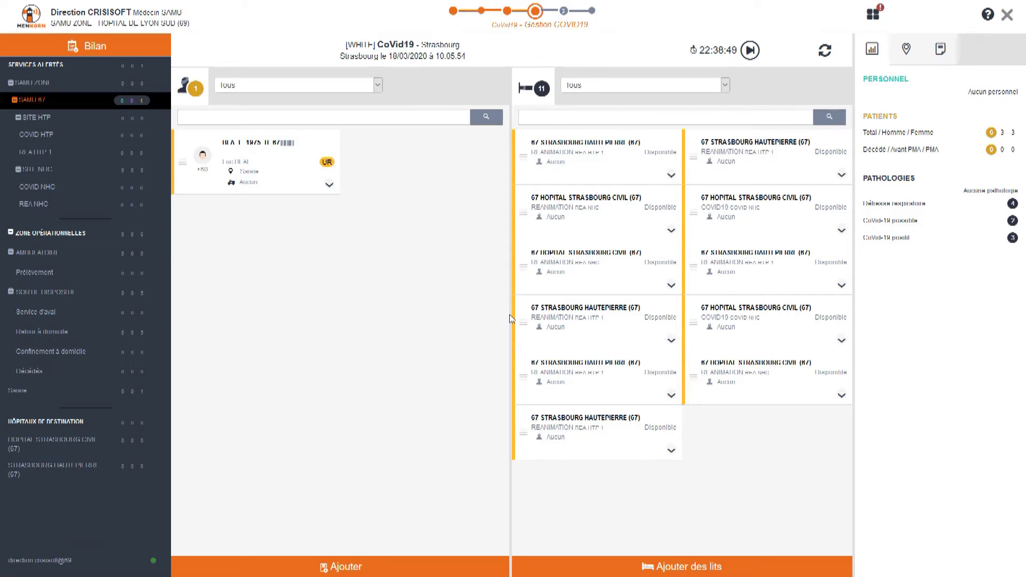
drag(179, 166, 92, 278)
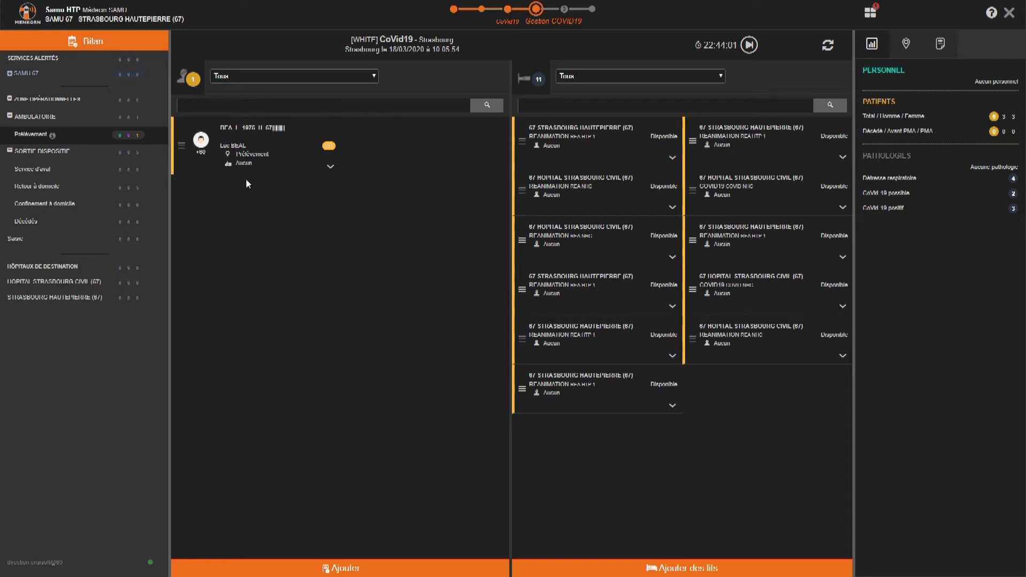
click(239, 129)
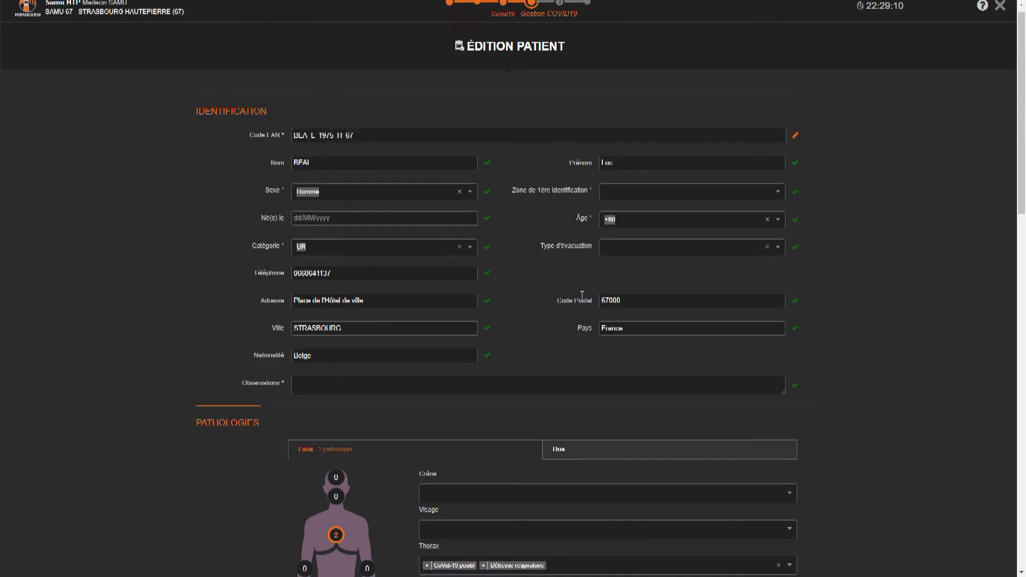
scroll(582, 297, down, 15)
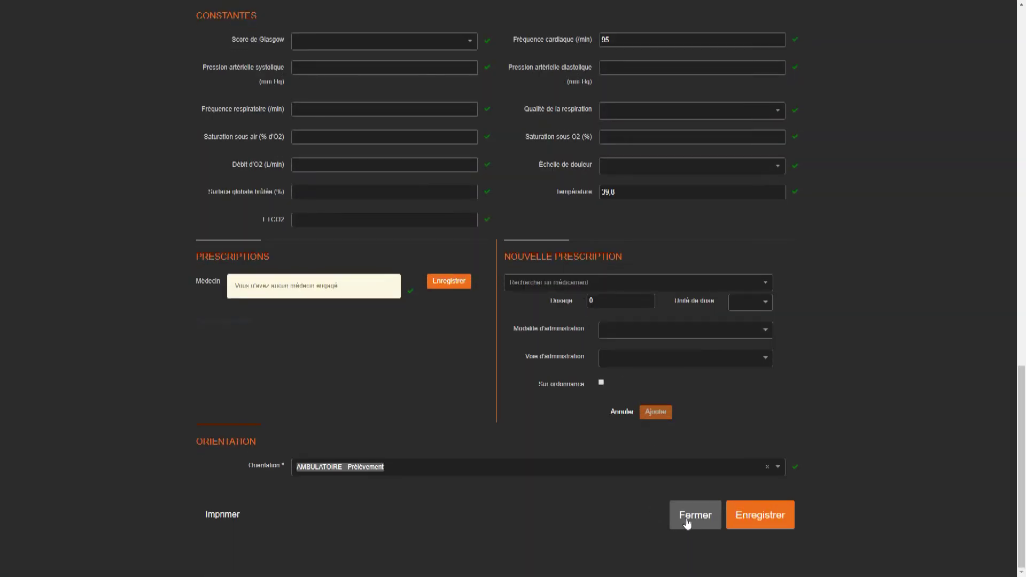
click(689, 518)
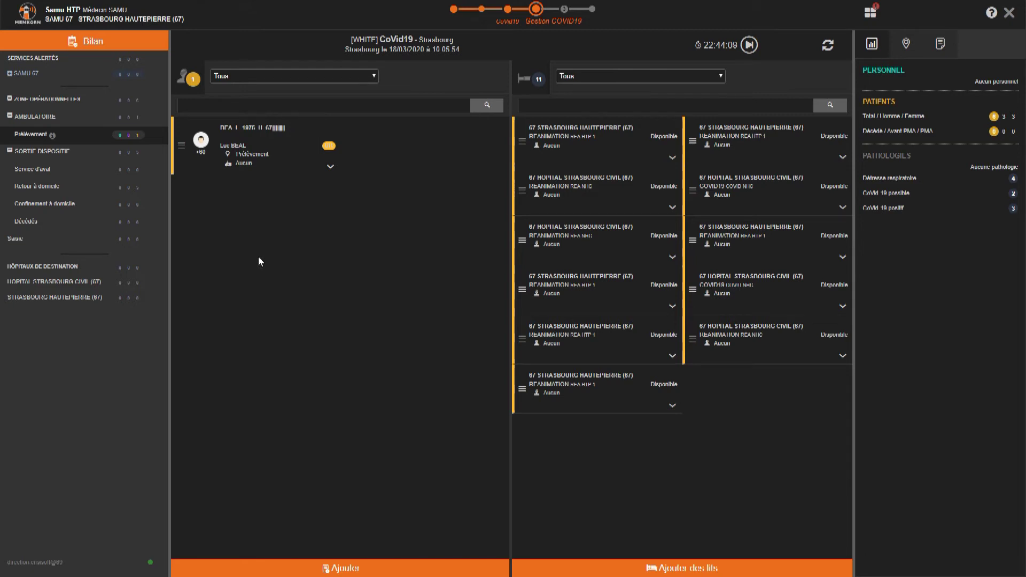
Step: Move the over-80 patient to another zone and filter the board to Retour à domicile
drag(187, 154, 80, 197)
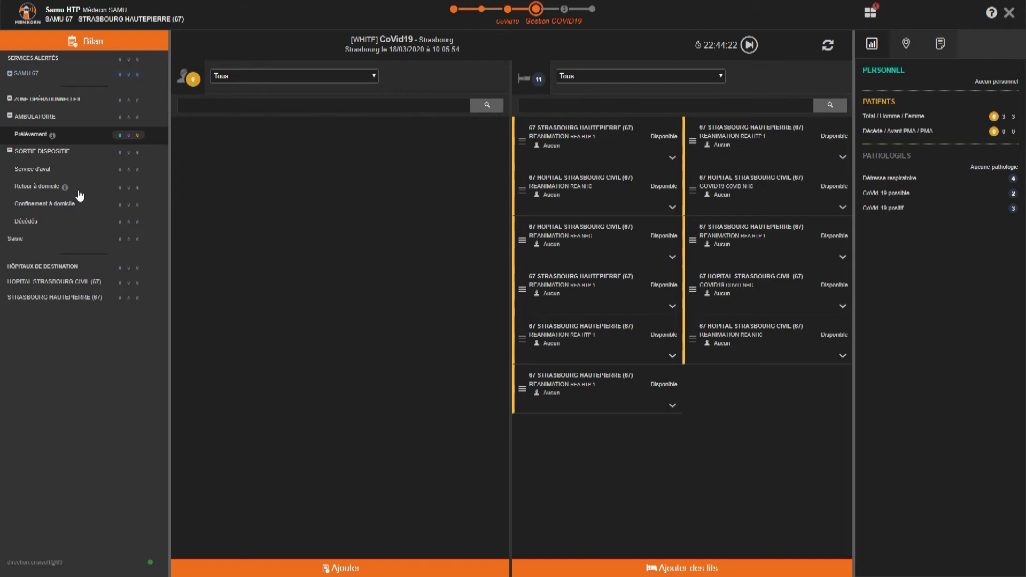
click(47, 60)
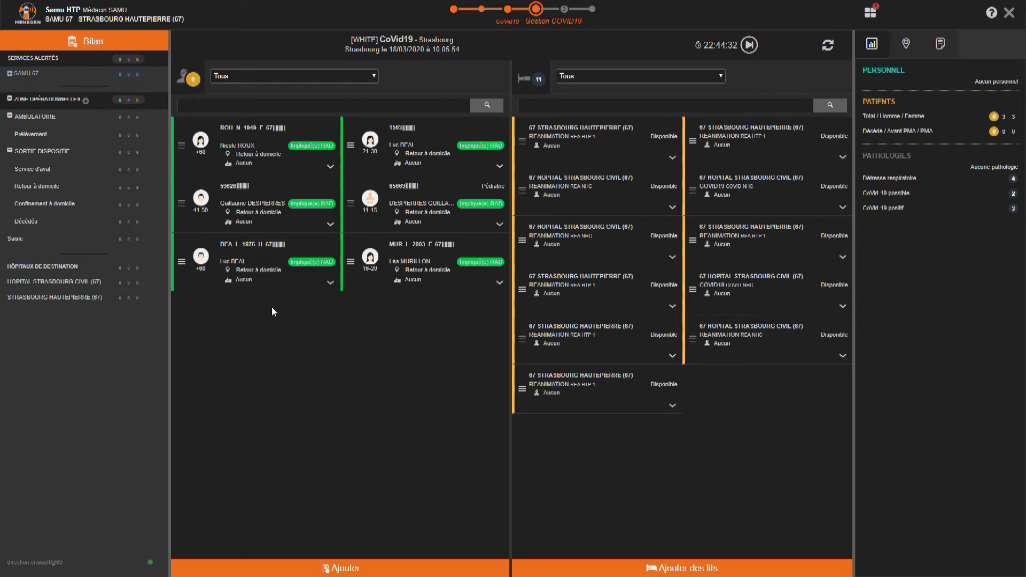
click(45, 188)
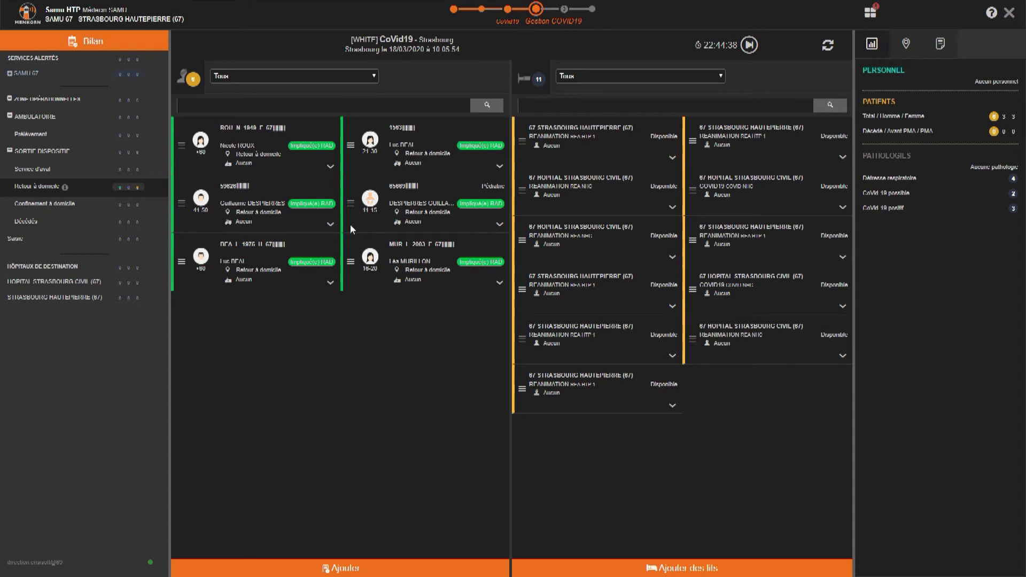
Step: Change the over-80 patient's category to UA and save the record
click(251, 248)
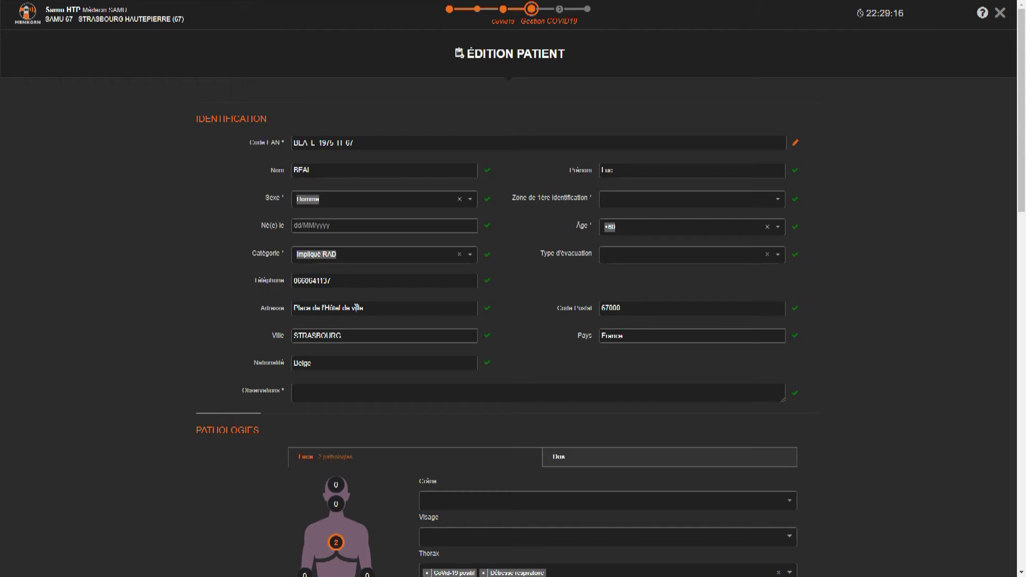
click(348, 257)
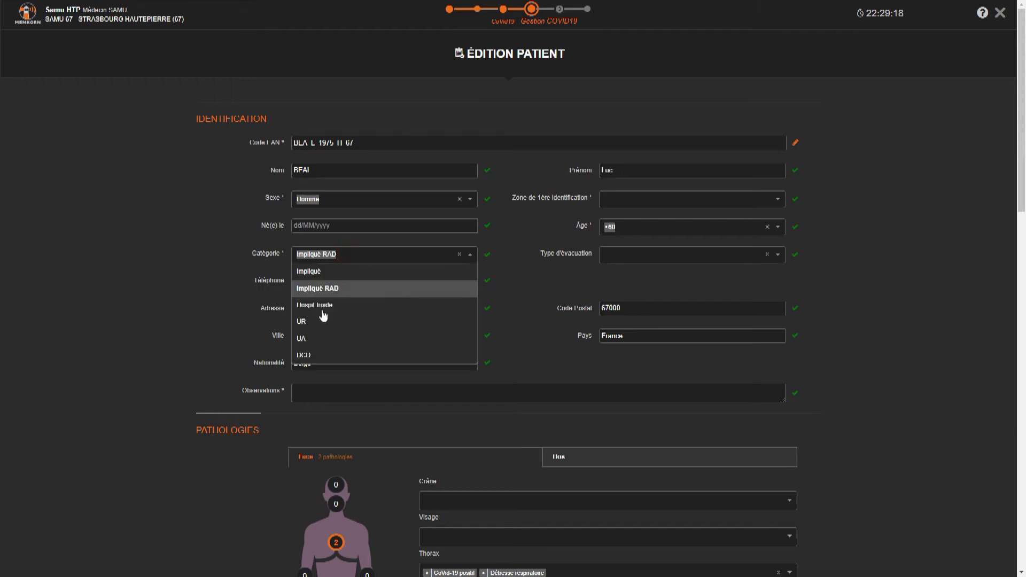
click(311, 336)
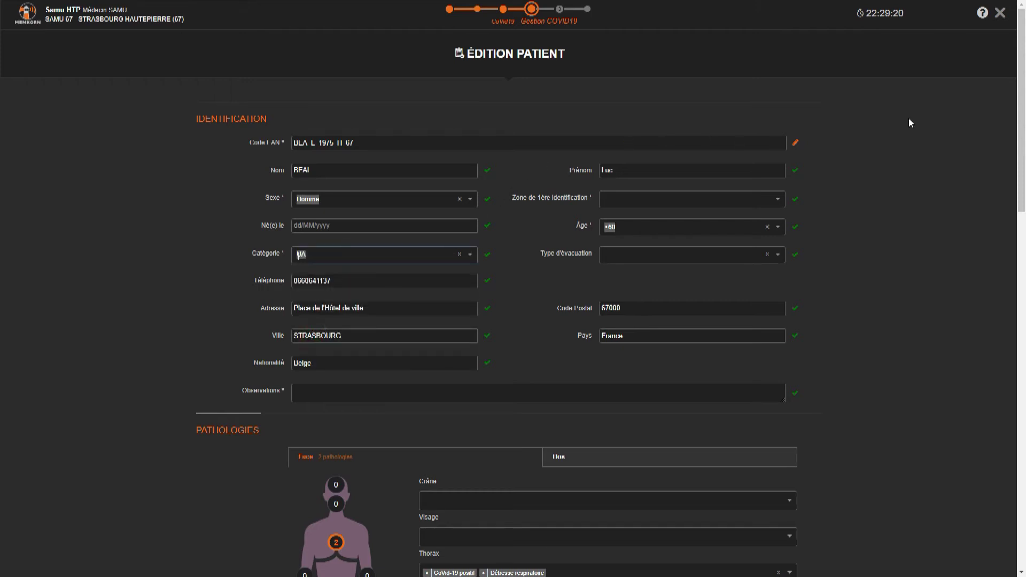
scroll(894, 344, down, 15)
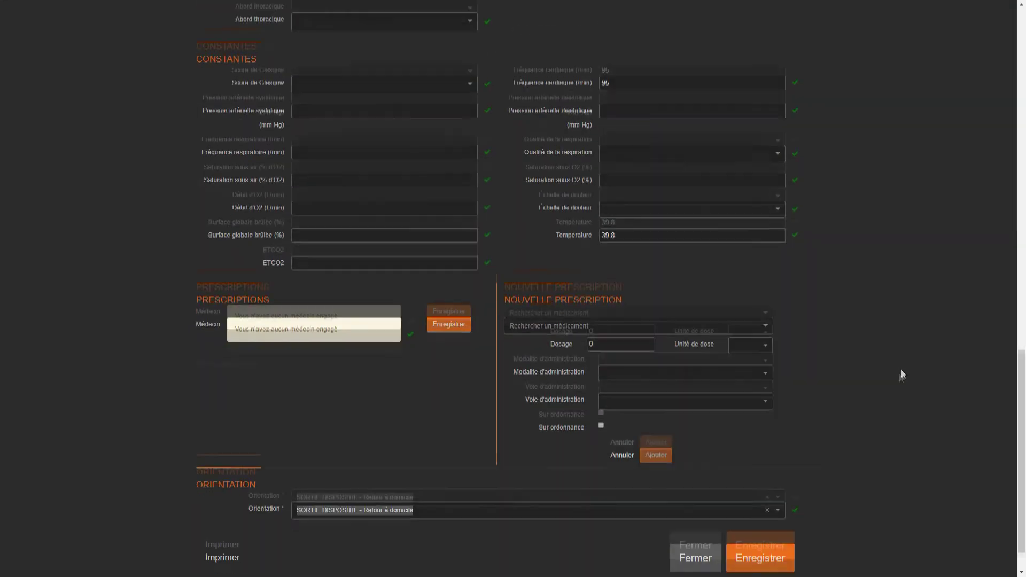
click(768, 511)
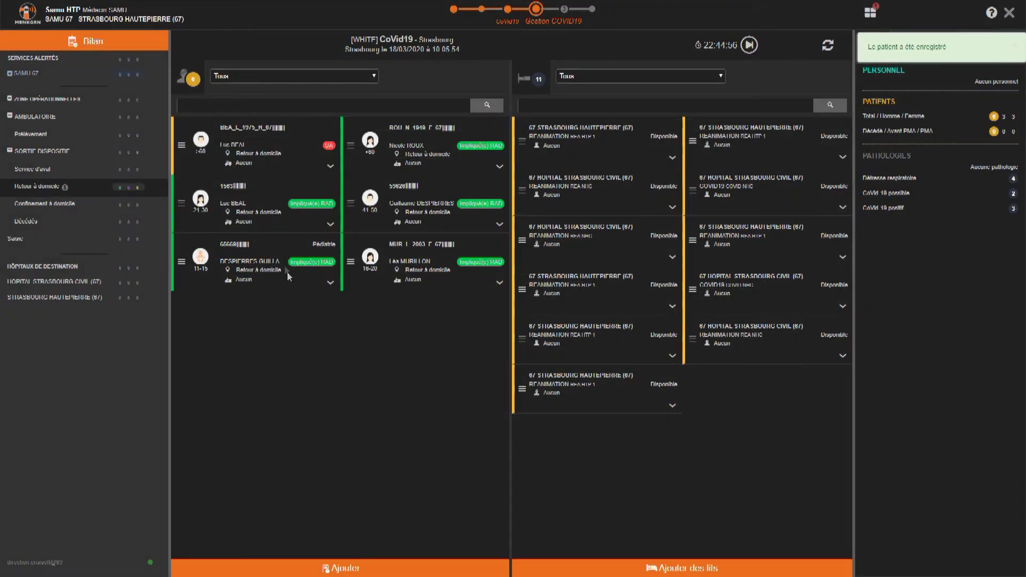
Step: Assign the patient to a free bed in the Lits column
drag(182, 147, 563, 246)
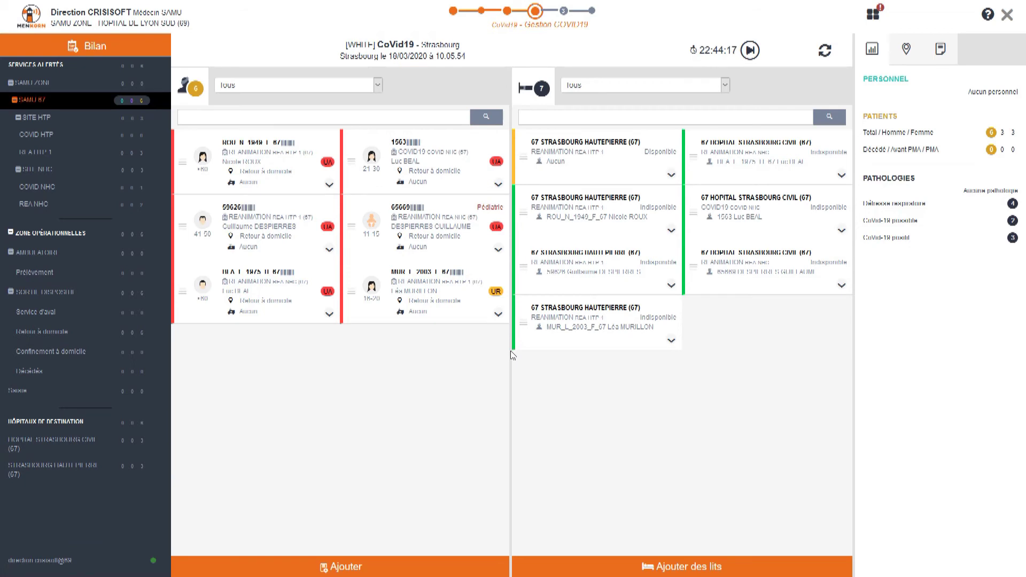
Step: Add 3 beds to the REA NHC service
click(657, 570)
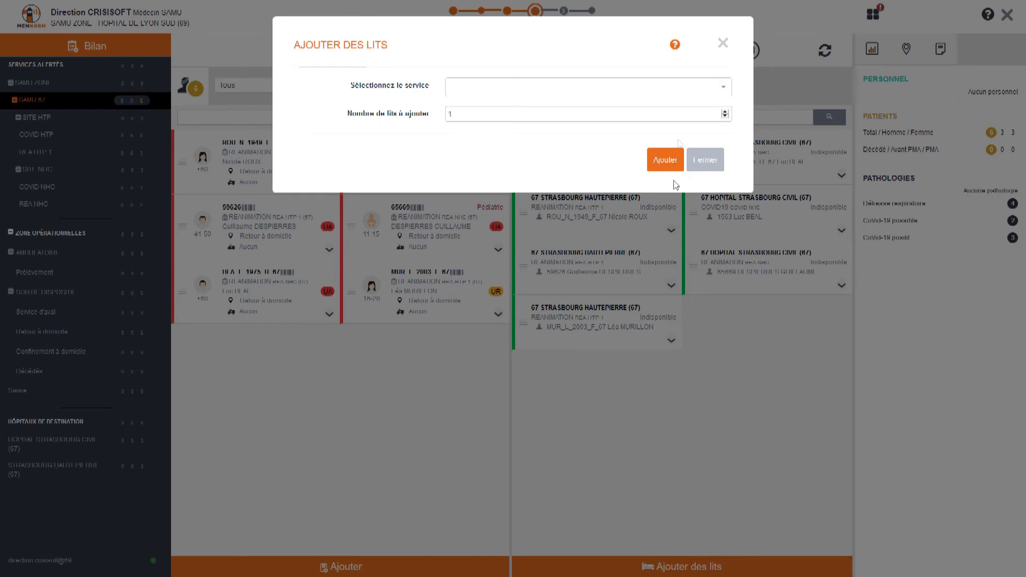
click(684, 87)
scroll(676, 131, down, 5)
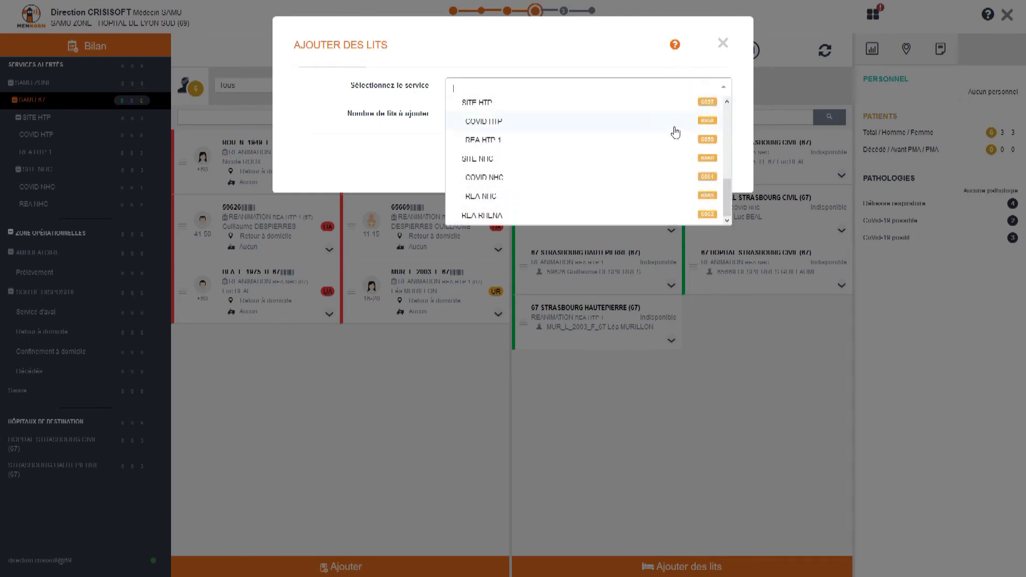
scroll(636, 170, up, 3)
scroll(615, 174, down, 3)
click(575, 198)
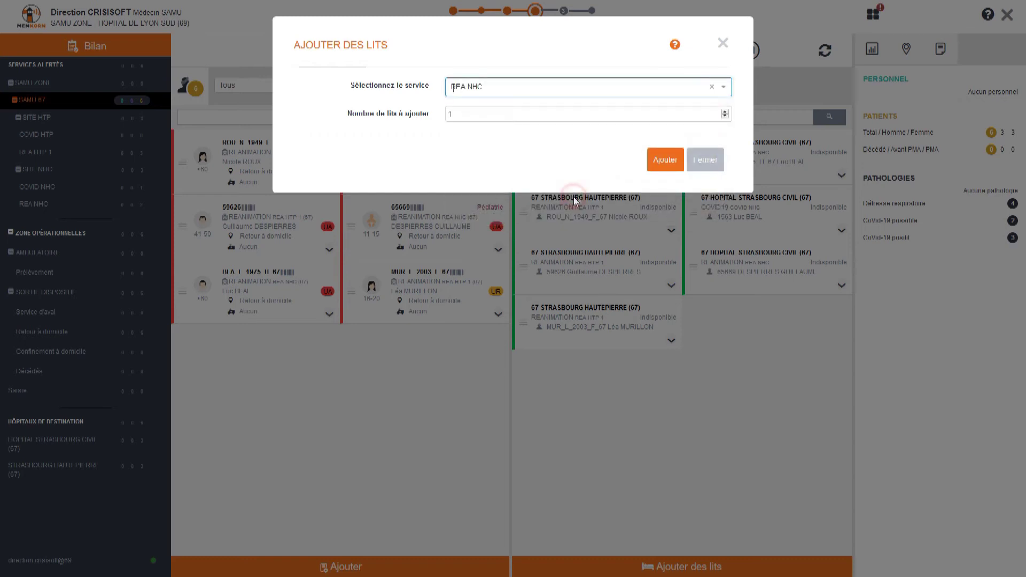
click(727, 111)
click(727, 111)
click(665, 160)
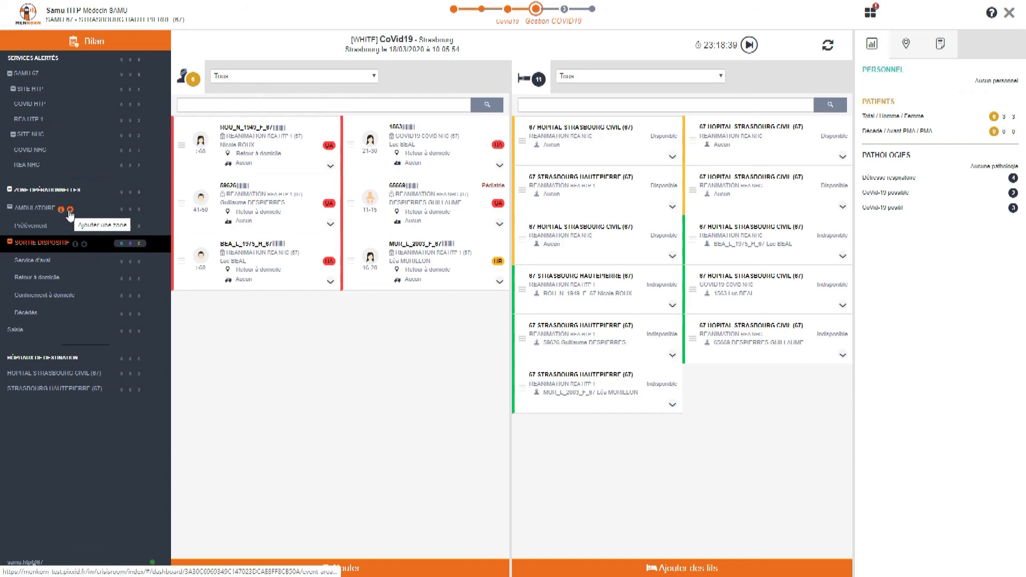
Step: Create an EVAC ambulatory zone named Résultats, geolocated at Nouvel Hôpital Civil, and save it
click(70, 210)
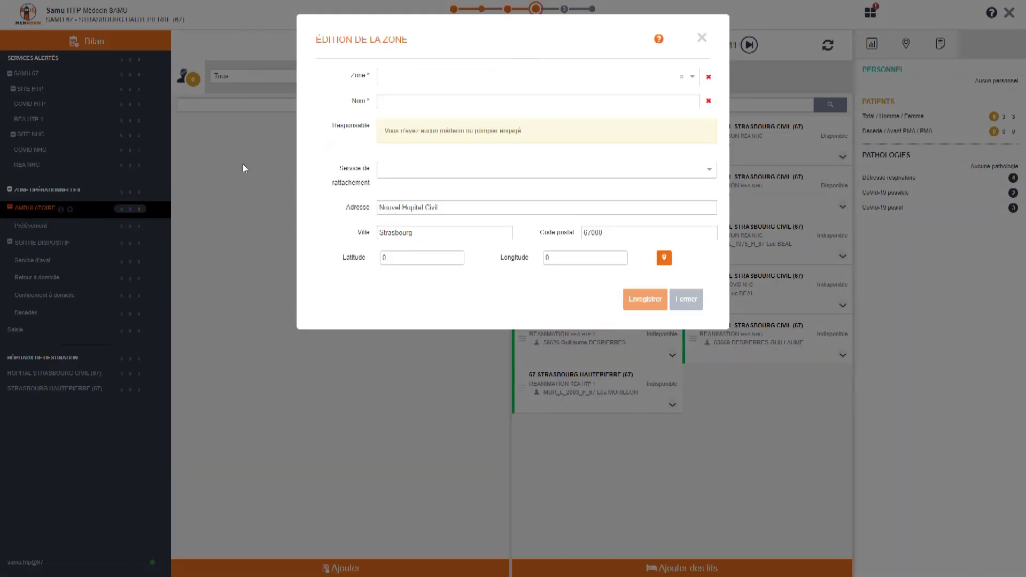
click(391, 82)
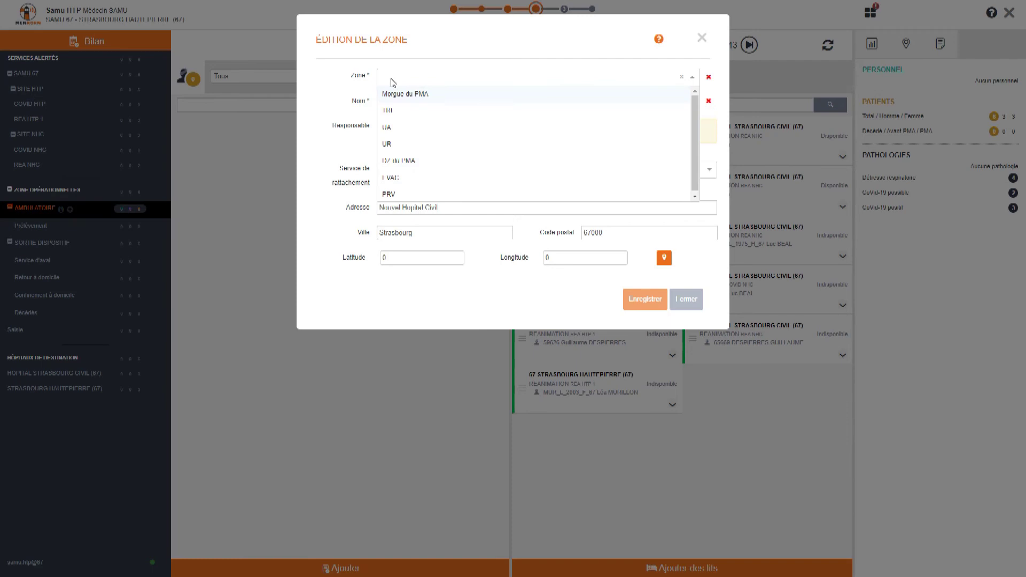
click(404, 177)
drag(415, 103, 360, 105)
text(Réaultats)
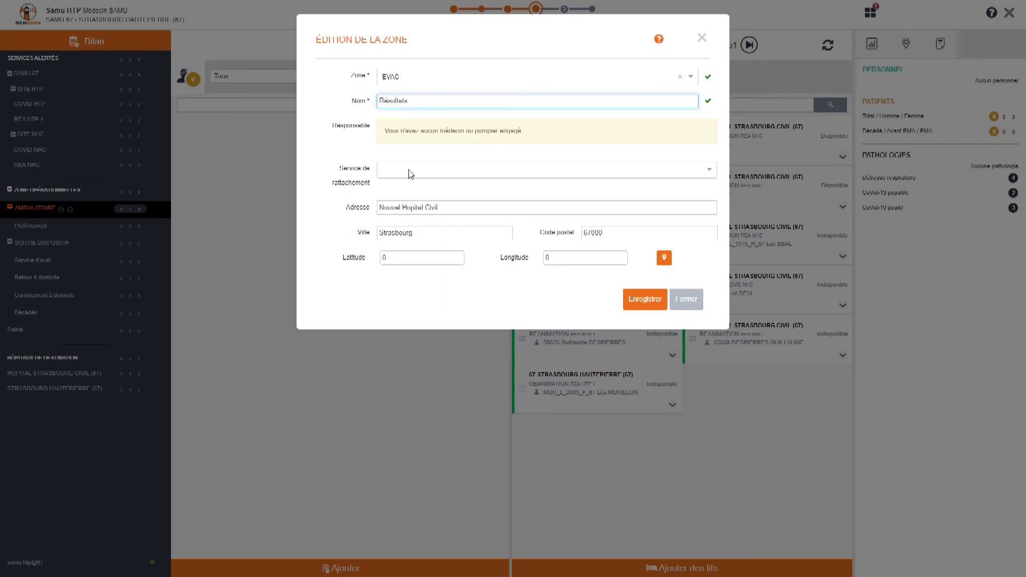
click(390, 260)
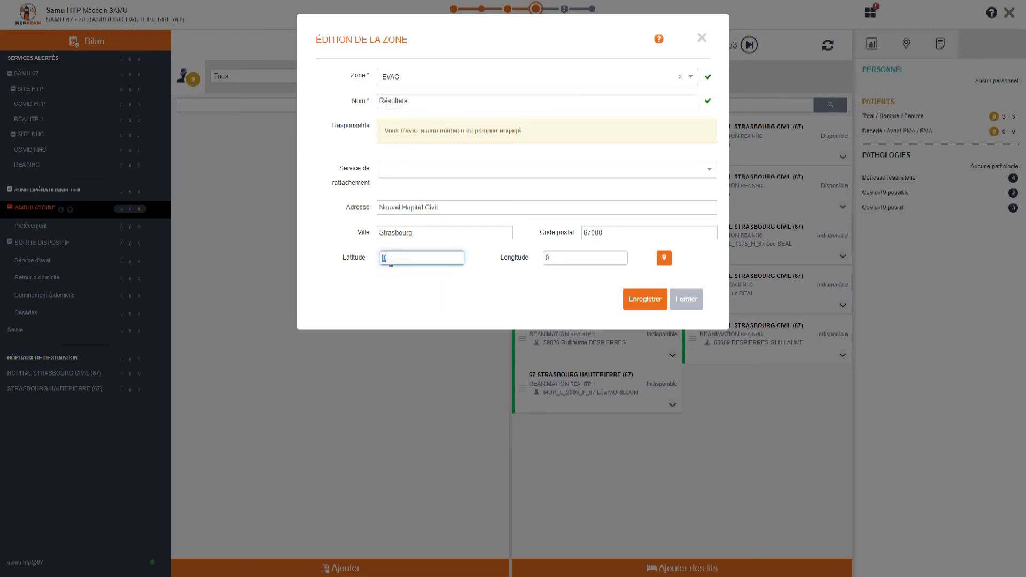
click(665, 260)
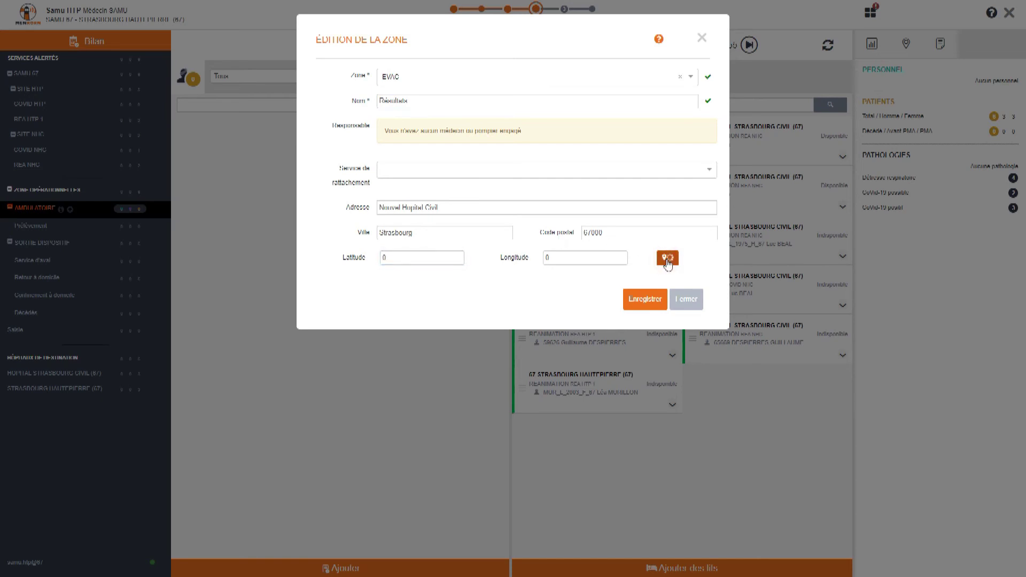
click(643, 302)
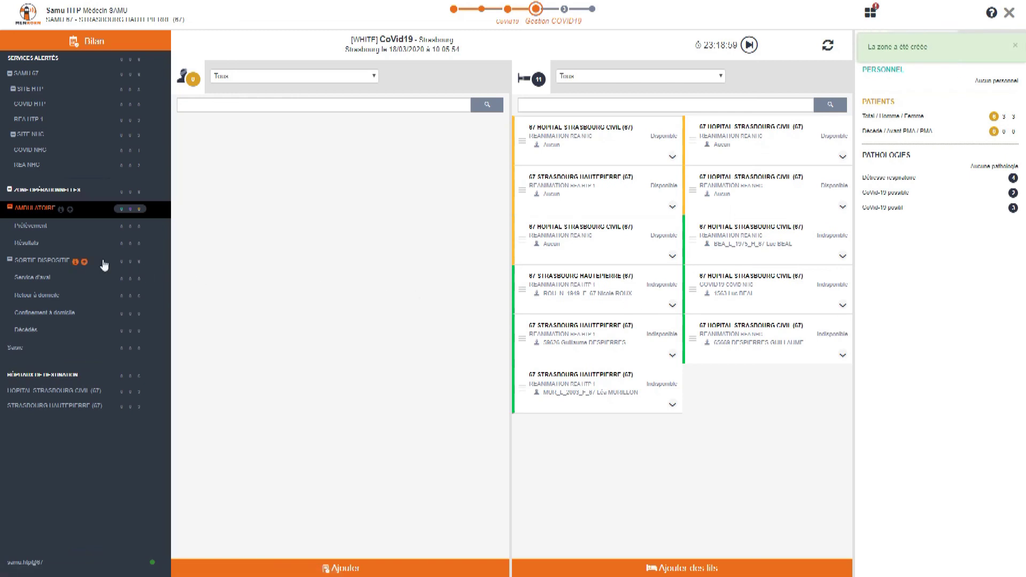
Step: Show the Résultats zone on the map and drag its marker north-west of Nouvel Hôpital Civil
click(28, 246)
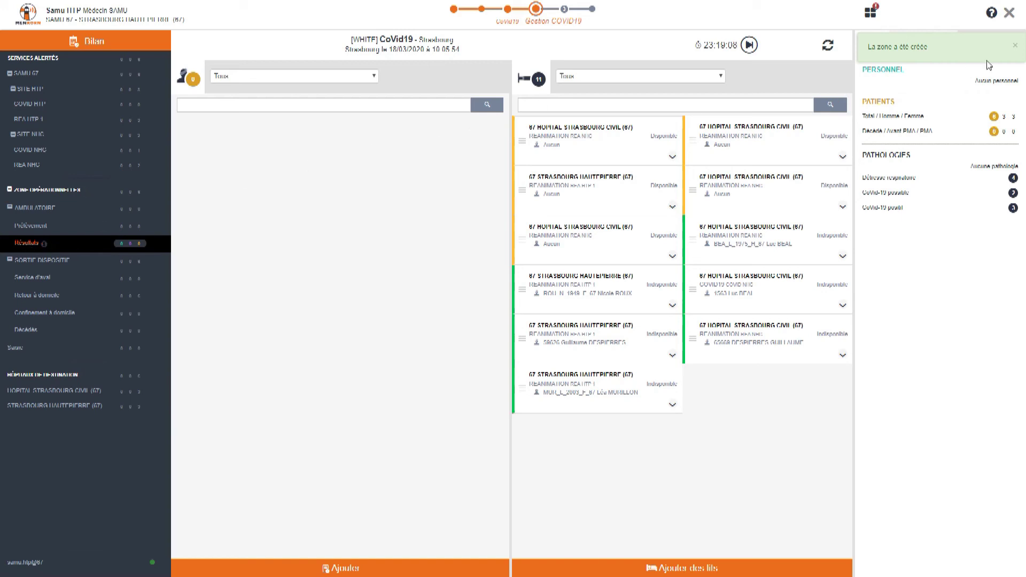
click(1019, 48)
click(907, 45)
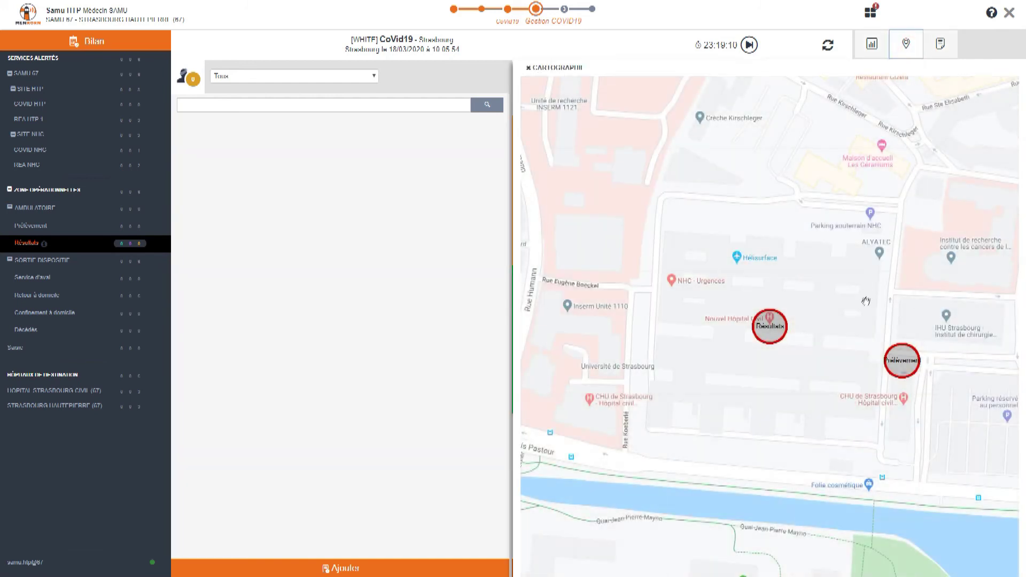
mouse_move(764, 338)
mouse_down()
mouse_move(723, 249)
mouse_move(655, 193)
mouse_move(635, 249)
mouse_move(610, 270)
mouse_up()
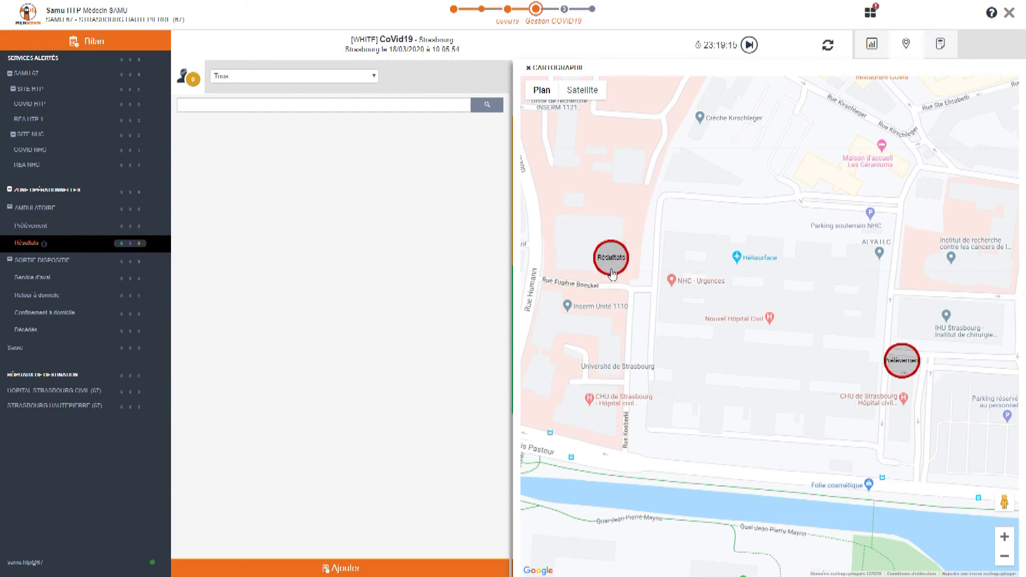
click(529, 68)
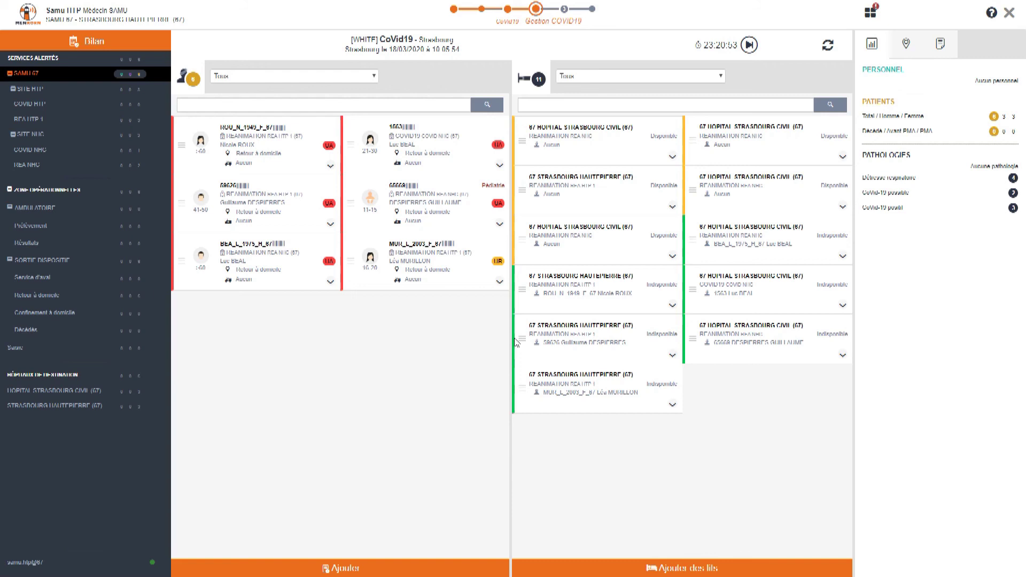
Step: Filter the board to SITE NHC, collapsing the AMBULATOIRE and SORTIE DISPOSITIF branches
click(10, 74)
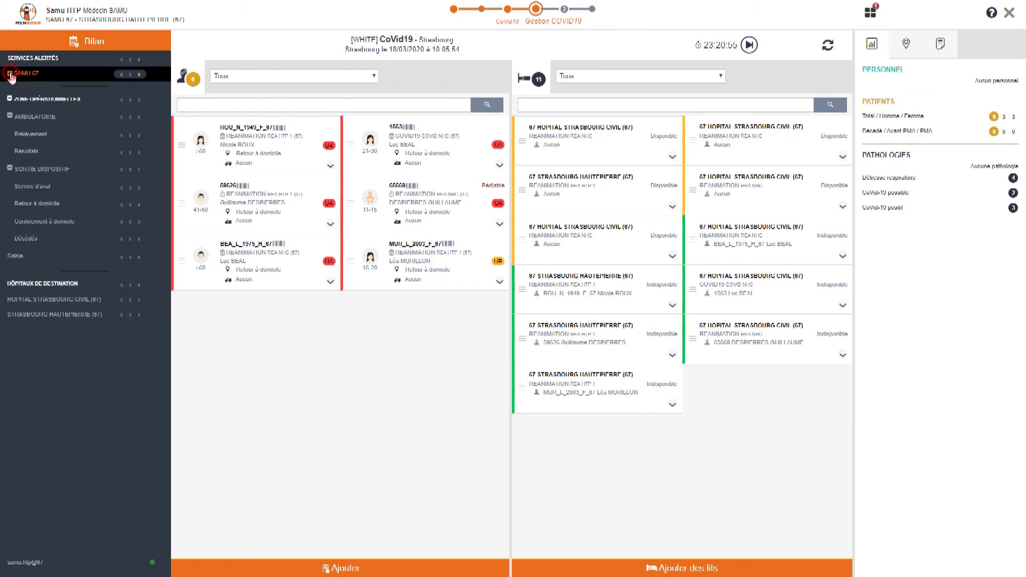
click(10, 74)
click(14, 134)
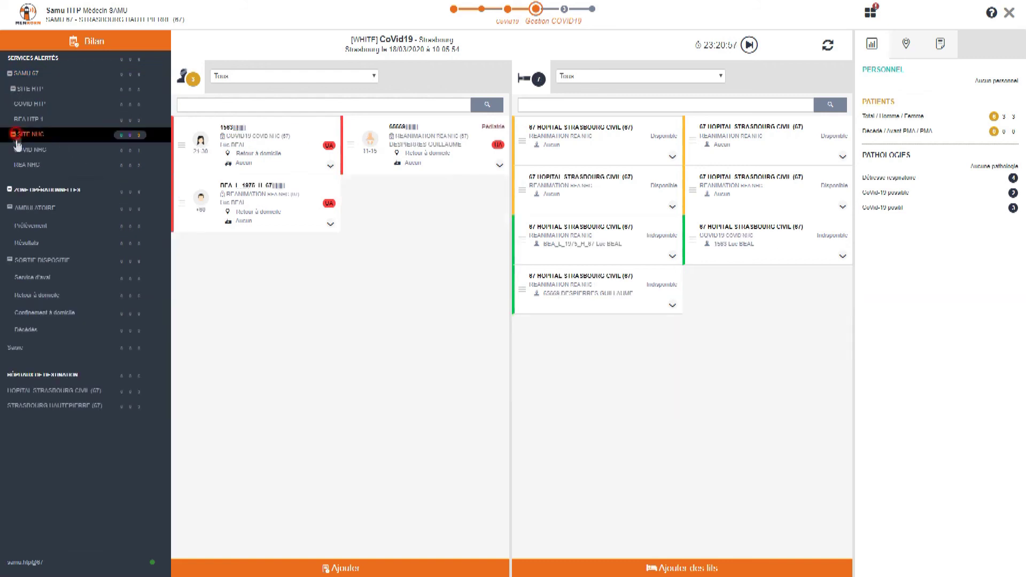
click(10, 207)
click(10, 225)
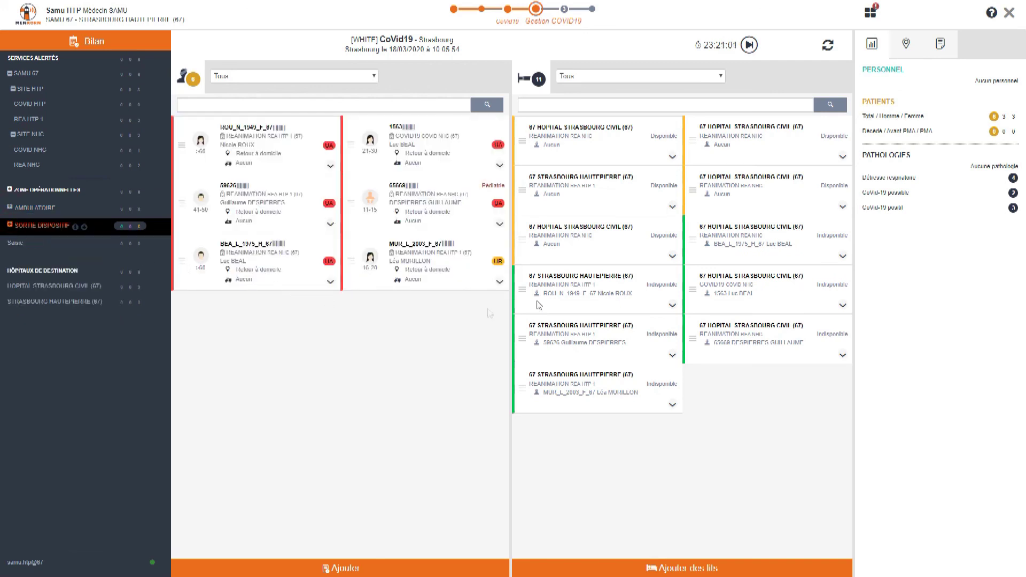
click(871, 16)
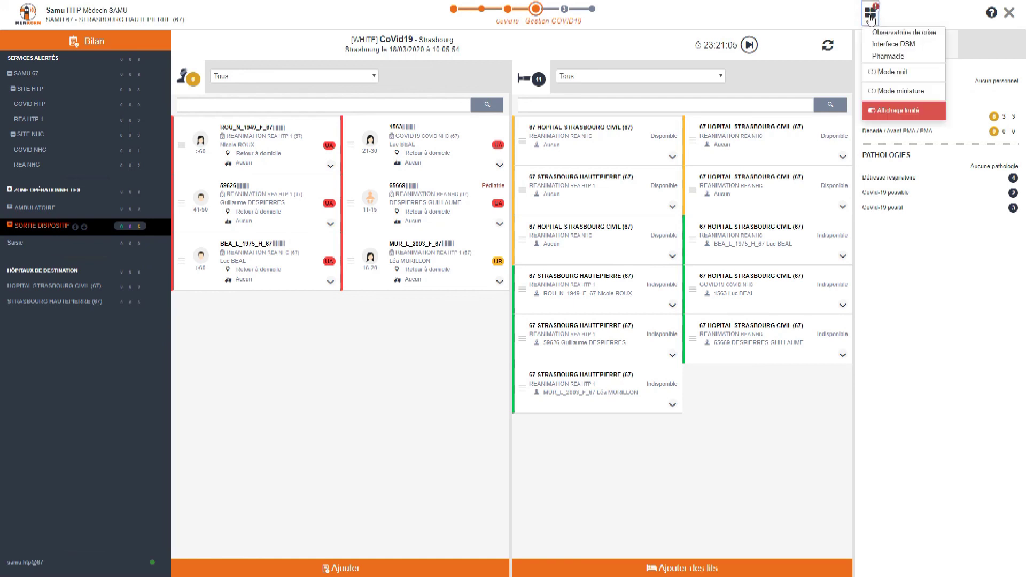
Step: Switch to Mode miniature, briefly expand two patient cards including the paediatric one, then enable Mode nuit
click(890, 92)
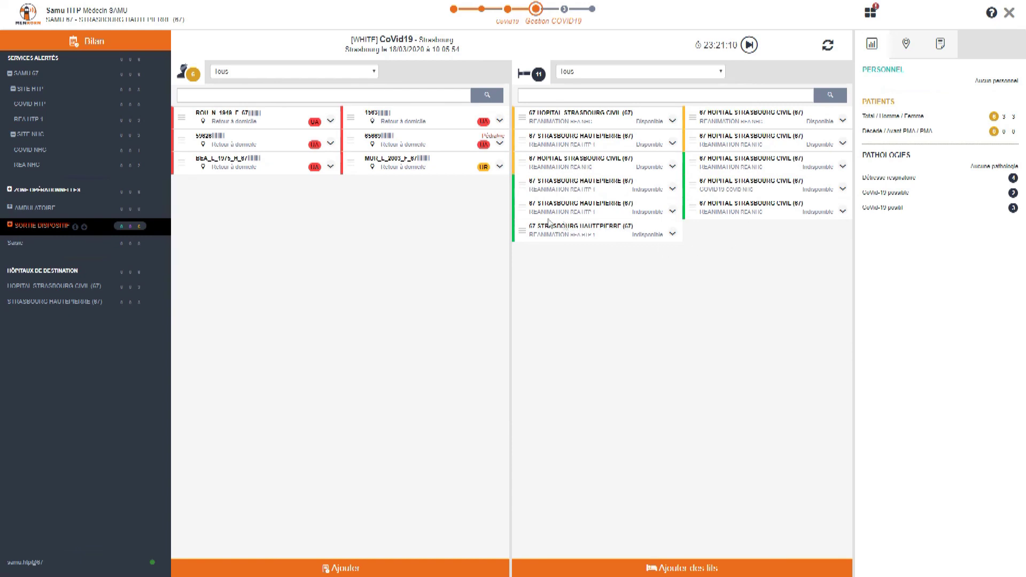
click(498, 166)
click(499, 166)
click(501, 143)
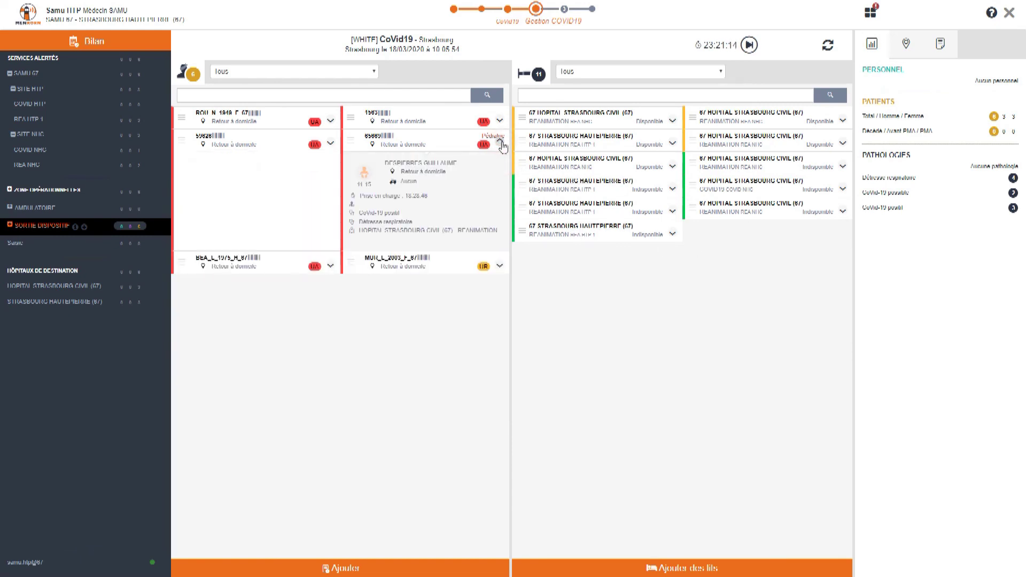
click(501, 143)
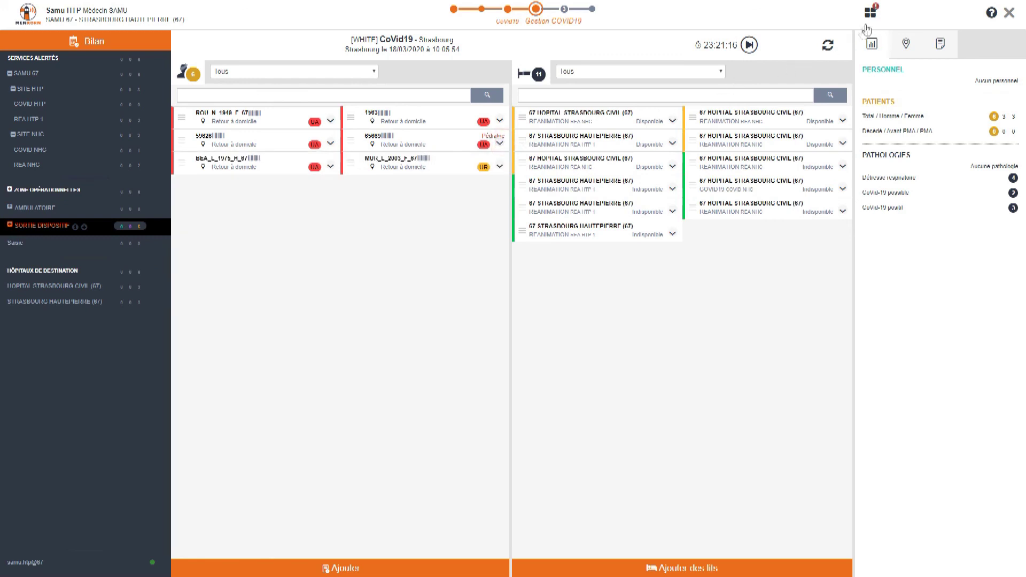
click(870, 13)
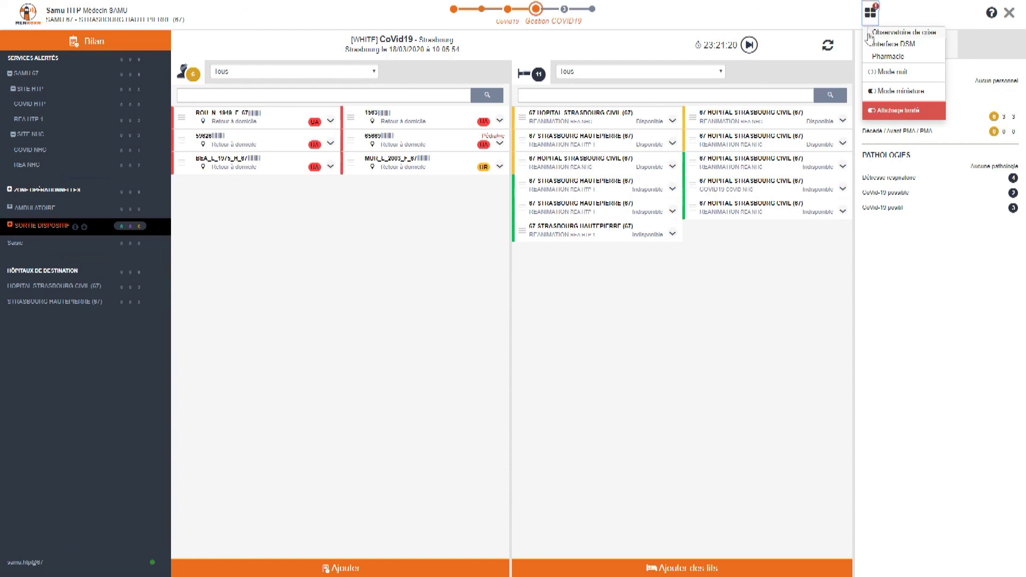
click(887, 72)
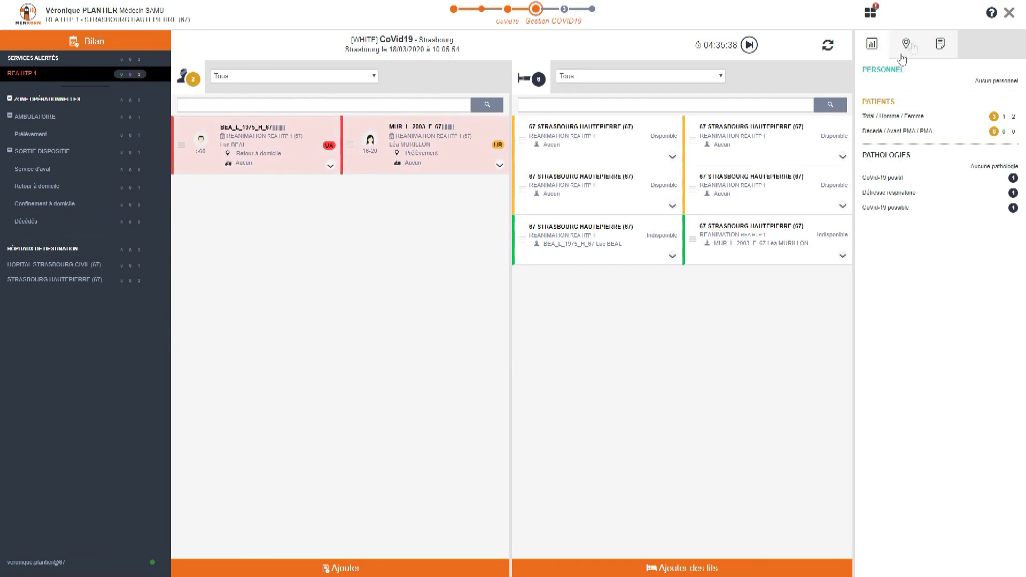
Step: Open the Menkorn Centre d'Aide & Support page for COVID-19 from the help icon
click(992, 12)
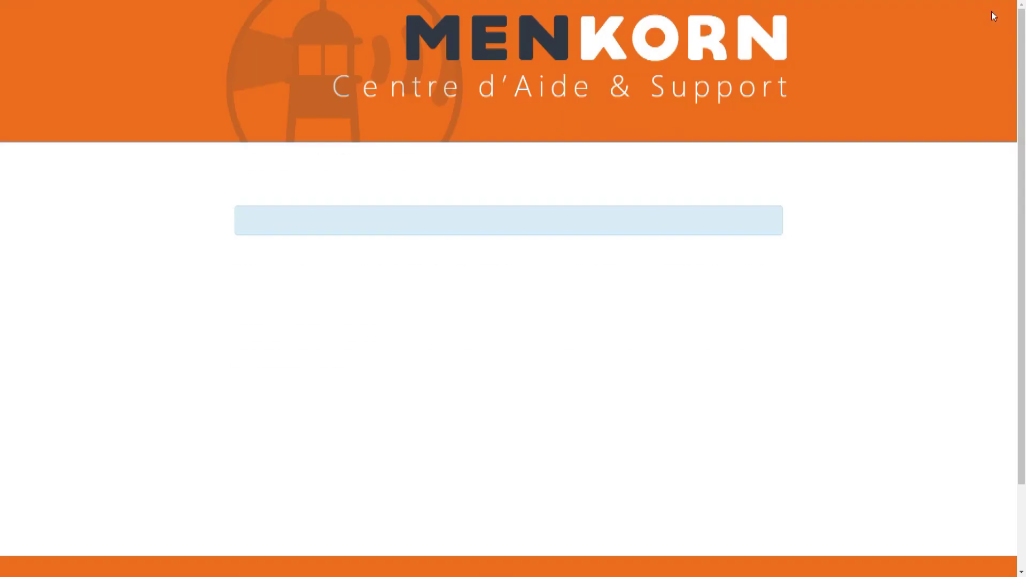